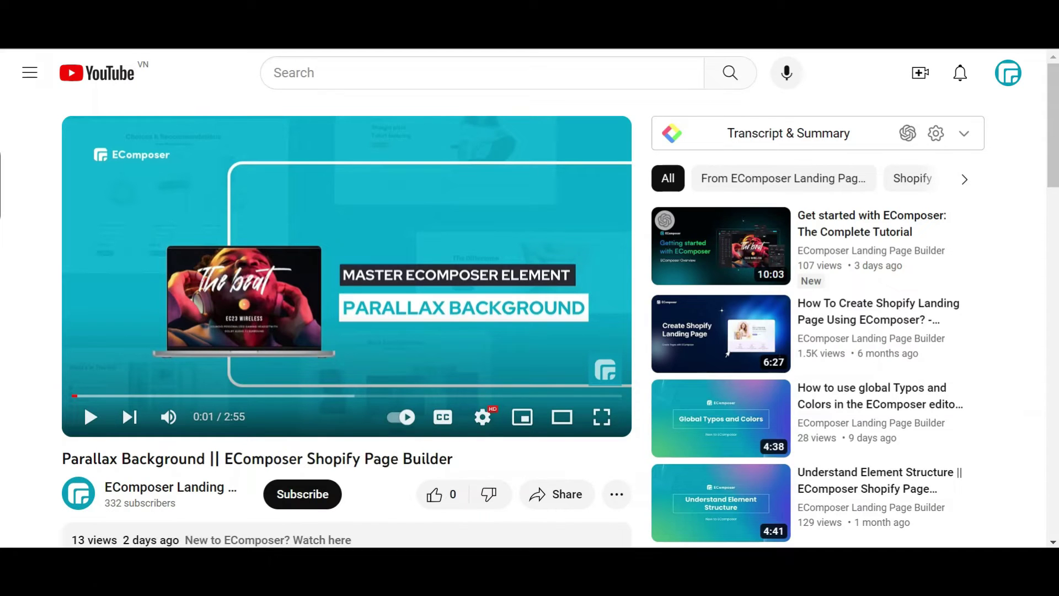
# Subscribe to the EComposer channel and follow the description's Shopify install link
pyautogui.click(303, 495)
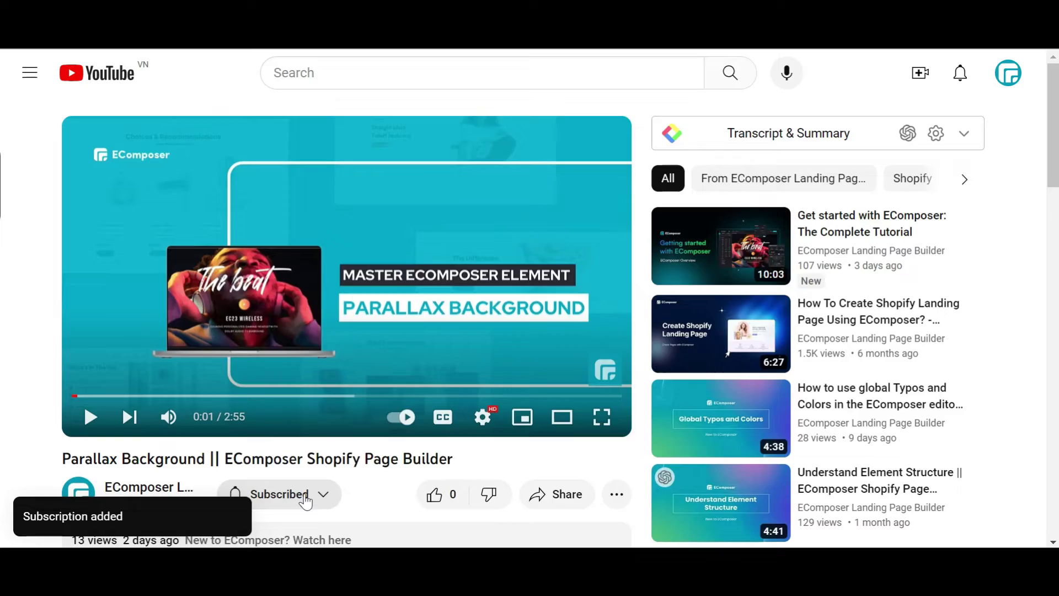
pyautogui.click(265, 539)
pyautogui.scroll(-8, 445, 263)
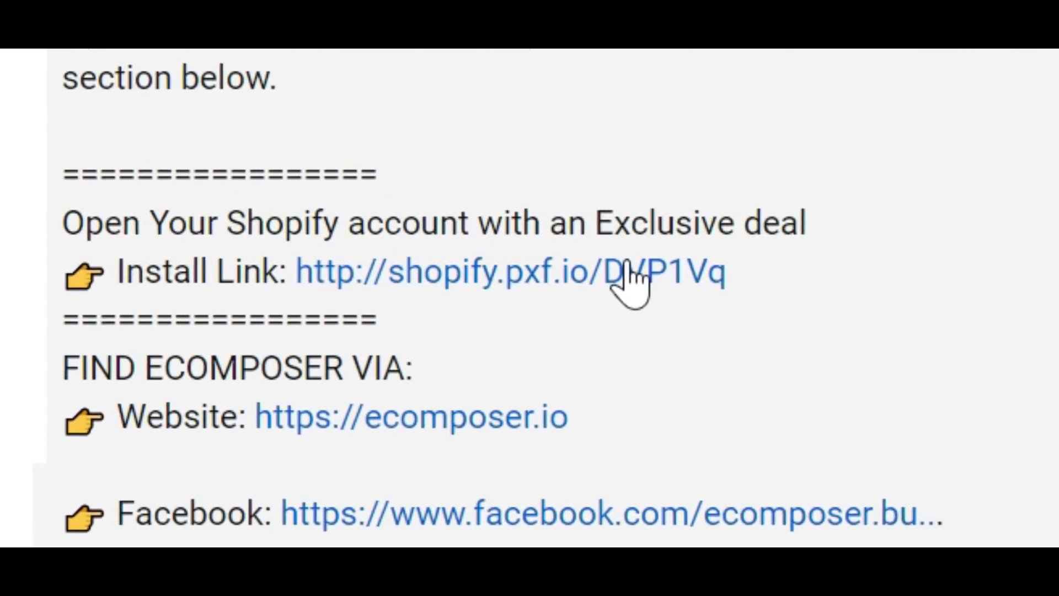
pyautogui.click(629, 276)
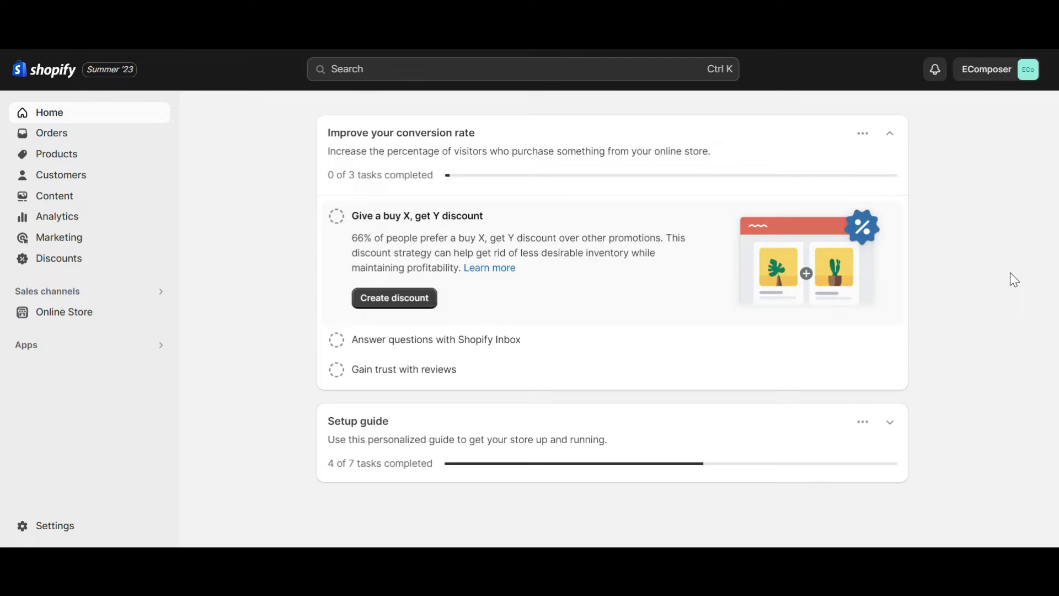
# Open EComposer Builder from the Shopify Apps list and start building a new page
pyautogui.click(109, 346)
pyautogui.click(444, 125)
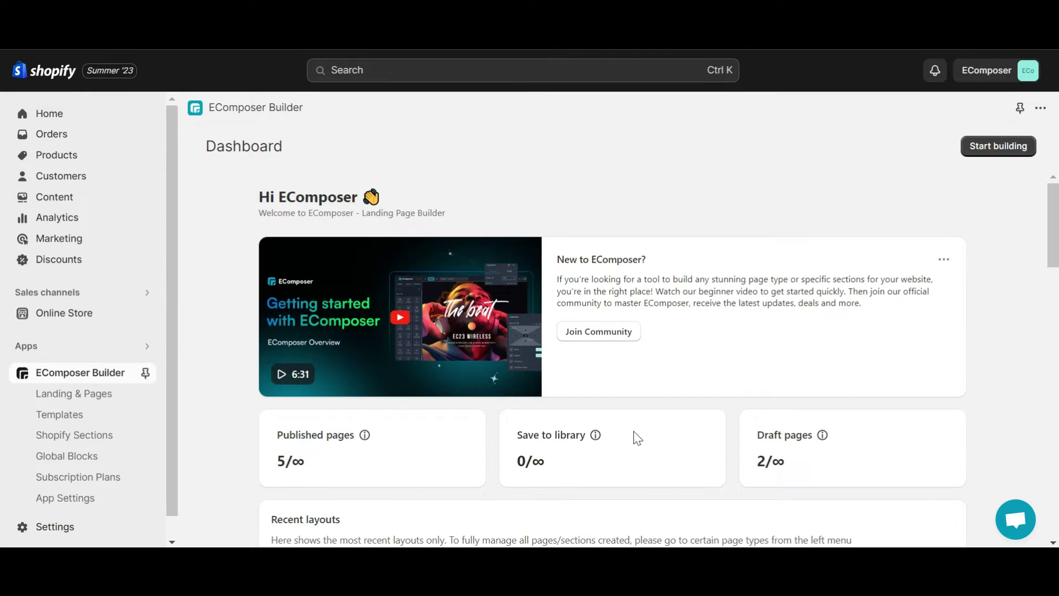
pyautogui.click(1002, 148)
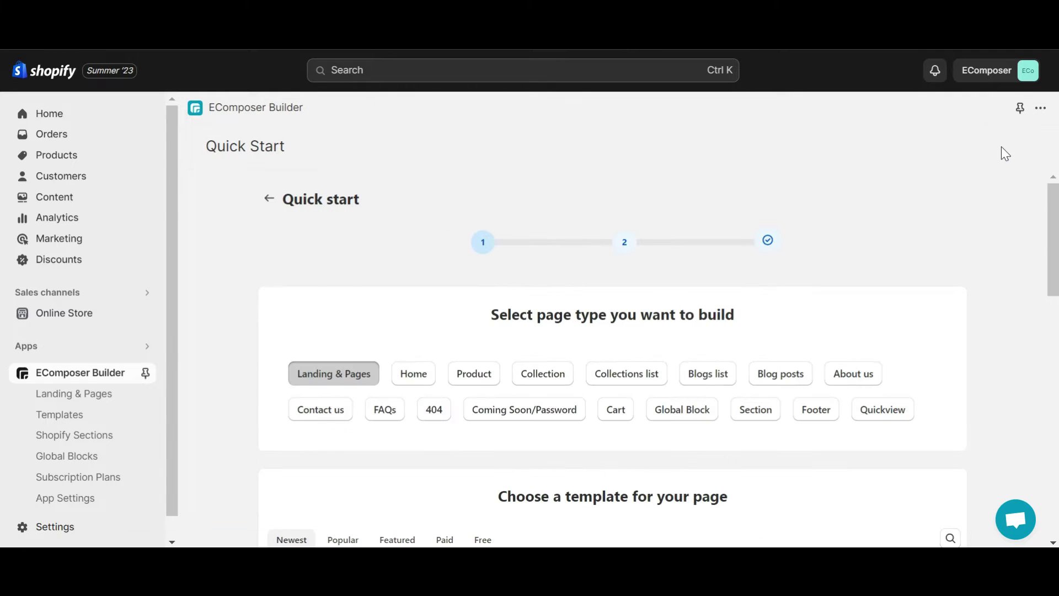
# Choose Footer as the page type and pick the Footer Travel template
pyautogui.click(827, 418)
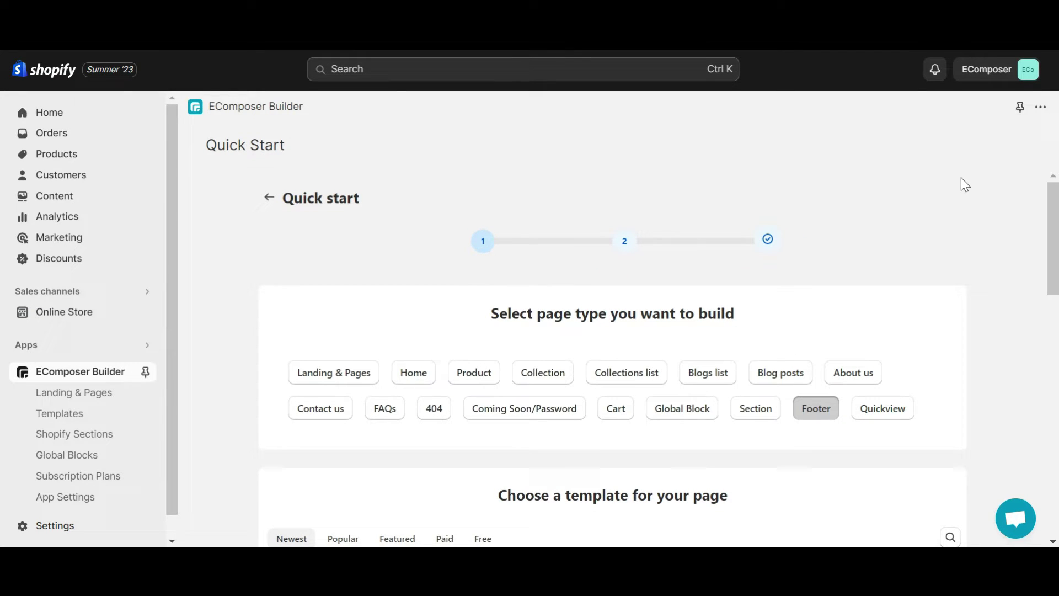
pyautogui.scroll(-2, 961, 178)
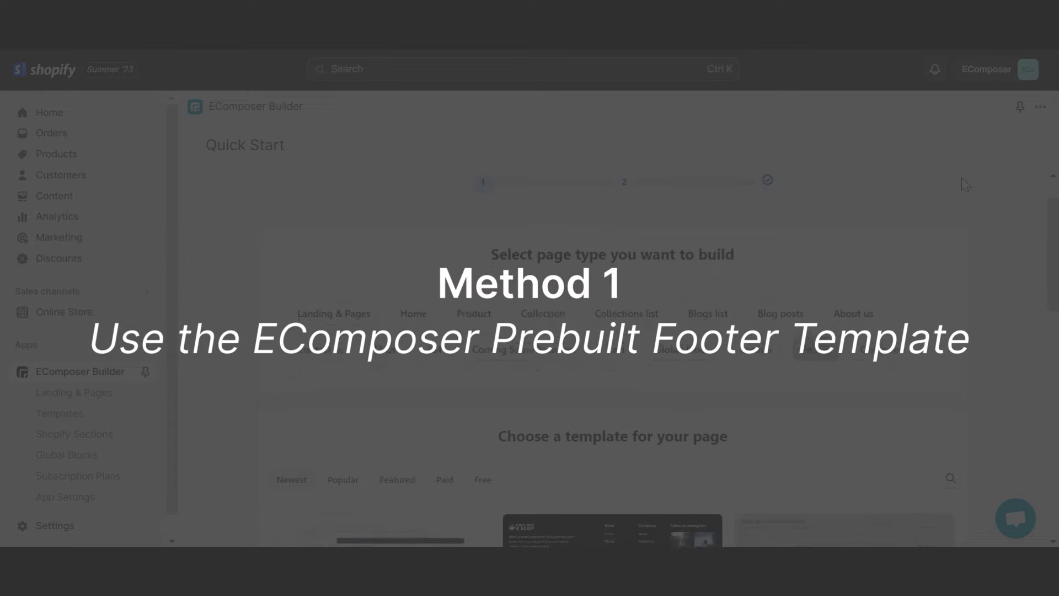
pyautogui.scroll(-3, 962, 177)
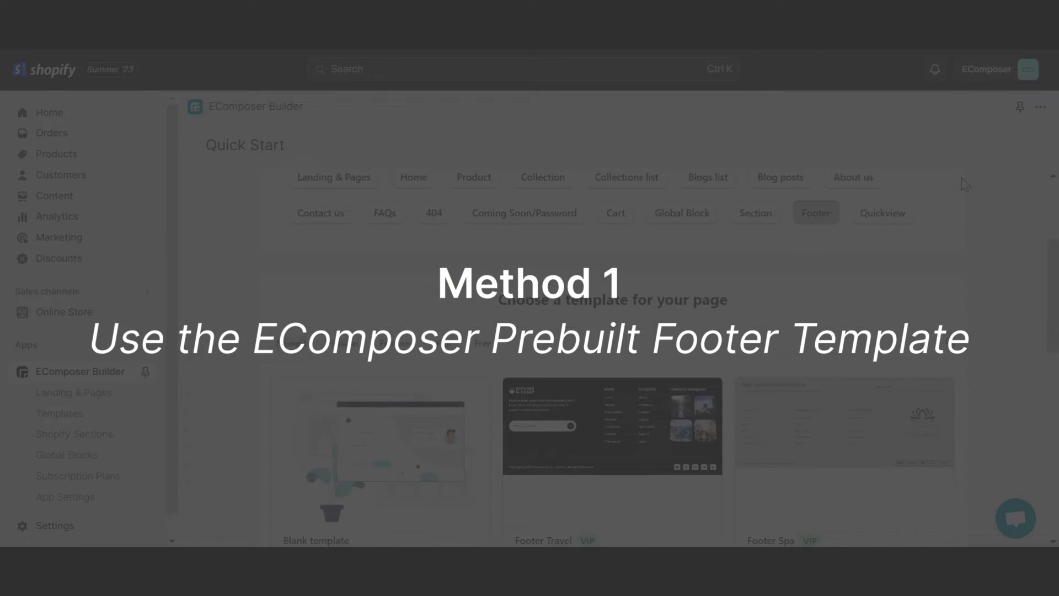
pyautogui.scroll(-1, 962, 177)
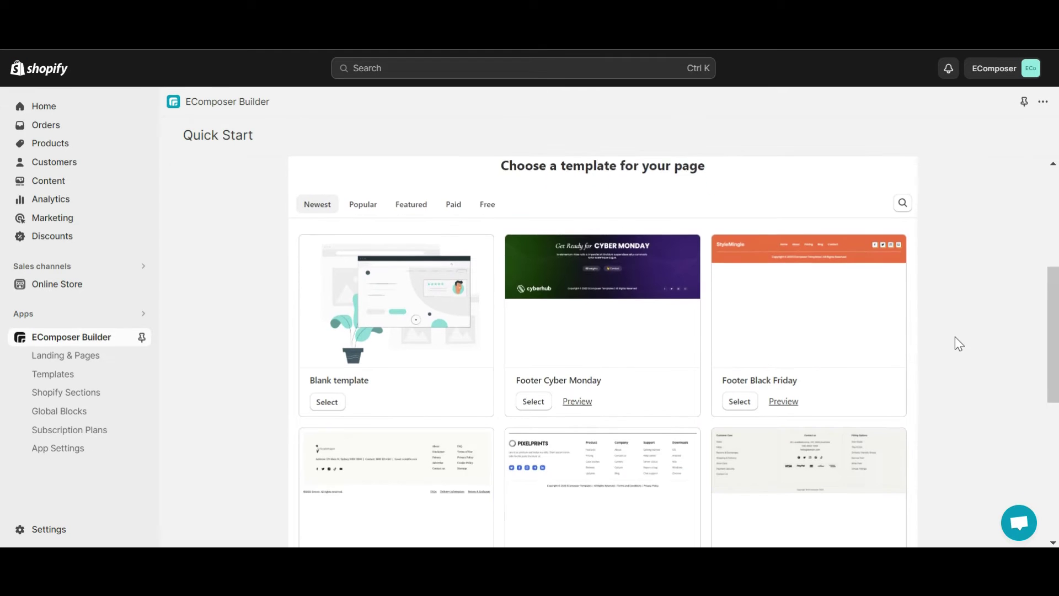
pyautogui.scroll(-5, 954, 337)
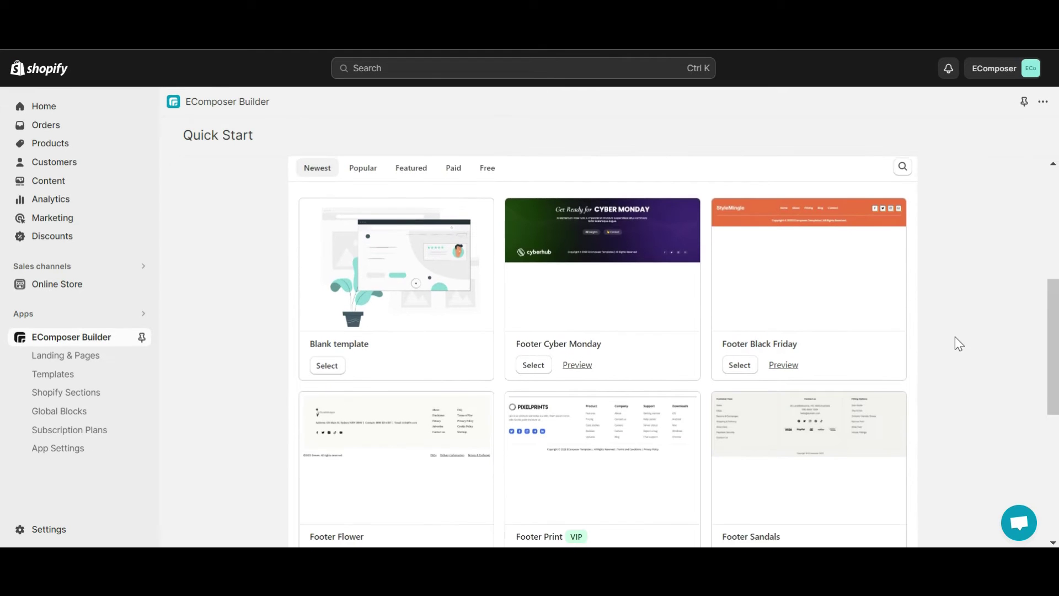
pyautogui.scroll(-3, 955, 337)
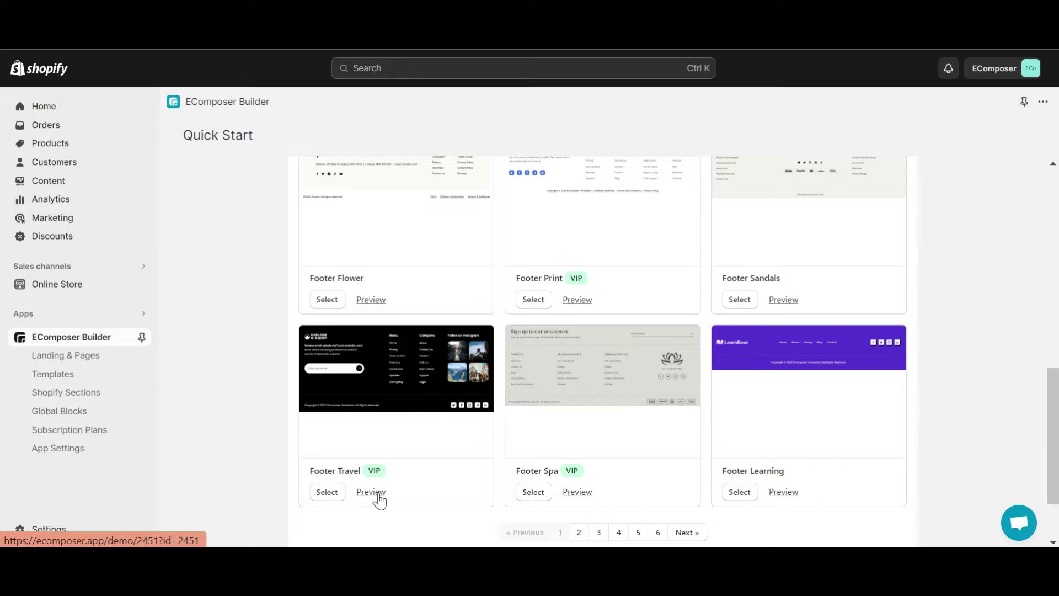
pyautogui.scroll(-2, 380, 499)
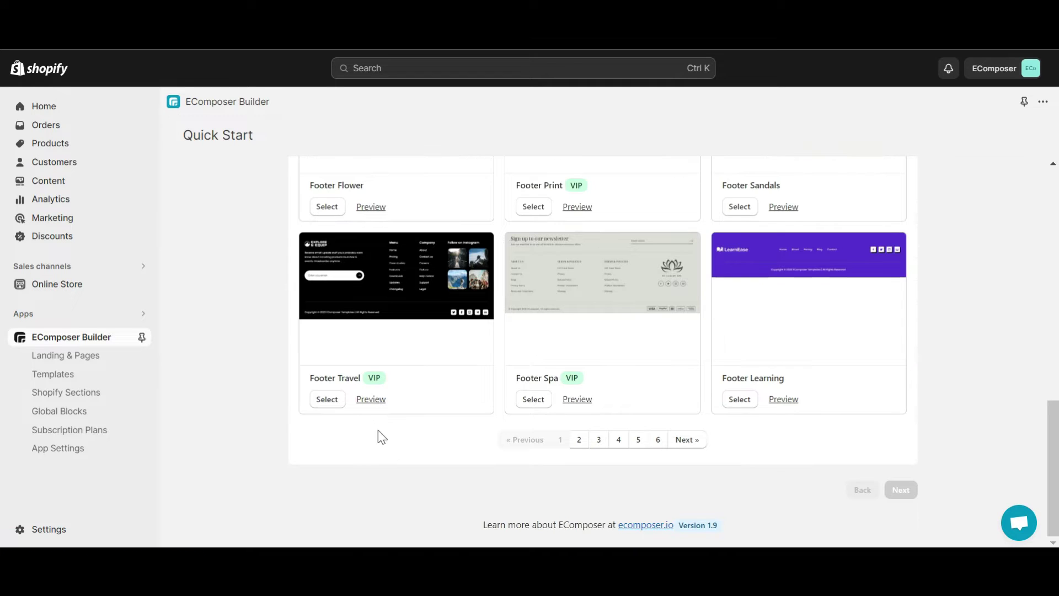
pyautogui.click(322, 400)
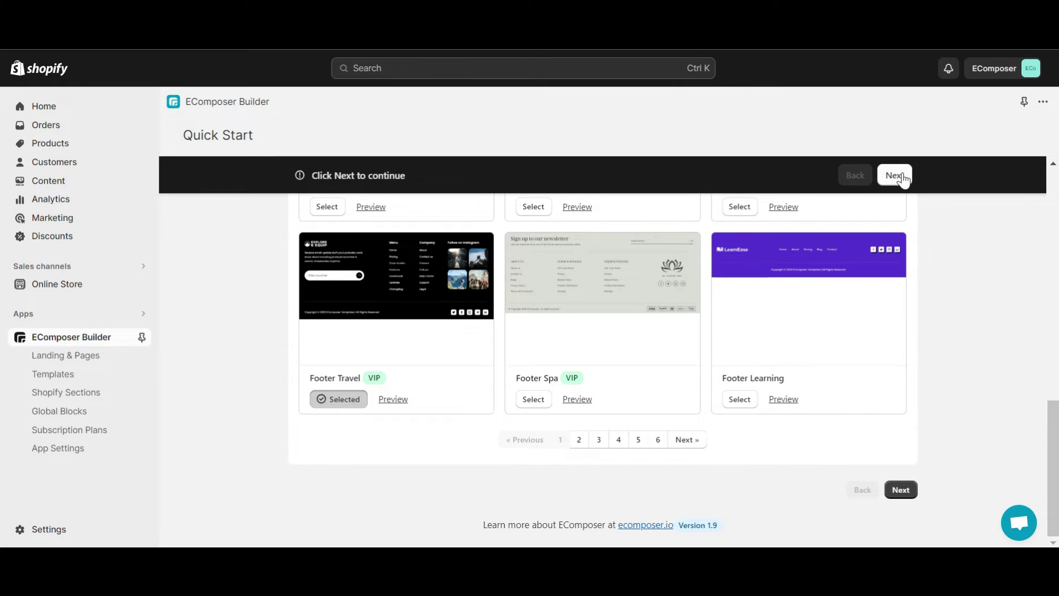
# Name the template 'my store footer' and start building
pyautogui.click(894, 175)
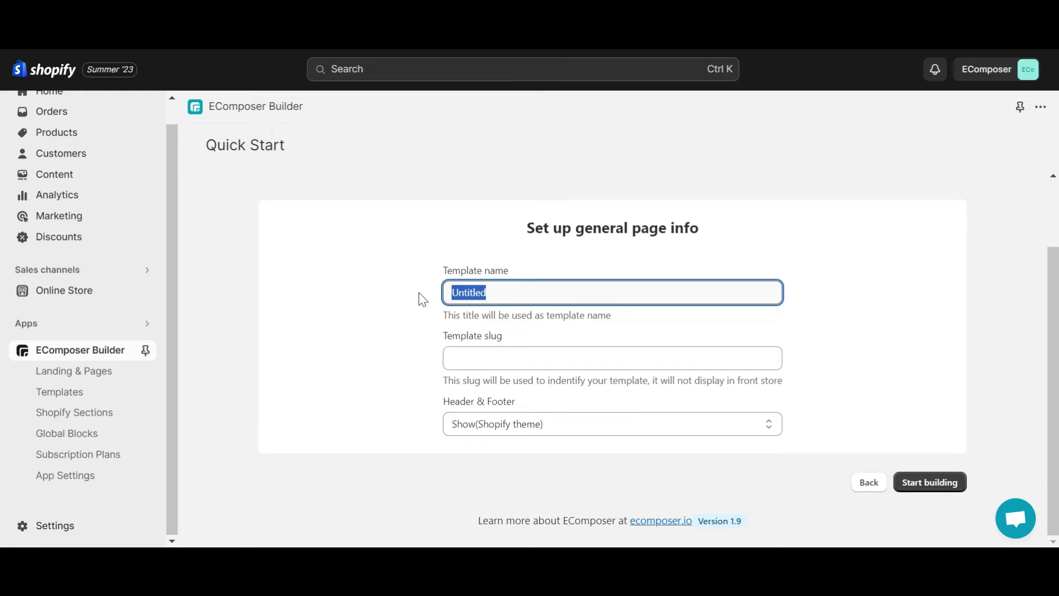
pyautogui.write('my store footer')
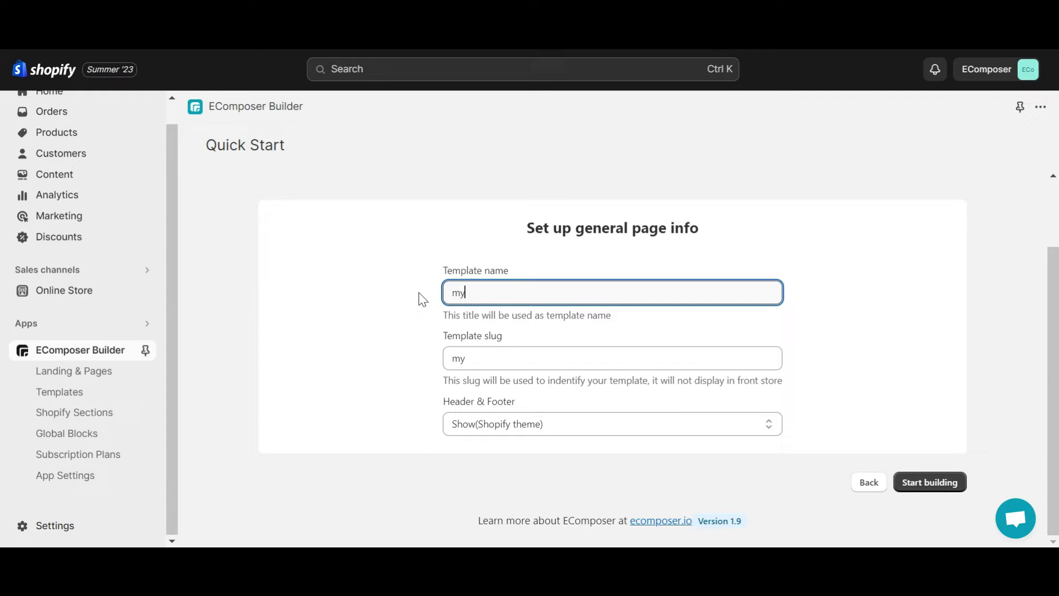
pyautogui.click(940, 485)
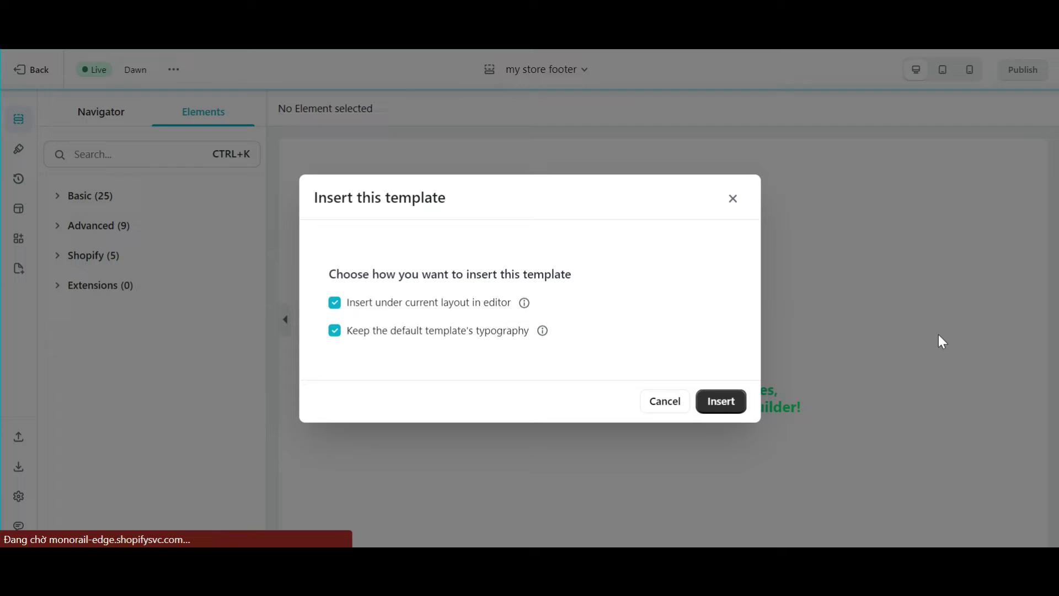
# Insert Footer Travel, then save and publish it with 'Overwrite Shopify default footer' ticked
pyautogui.click(732, 401)
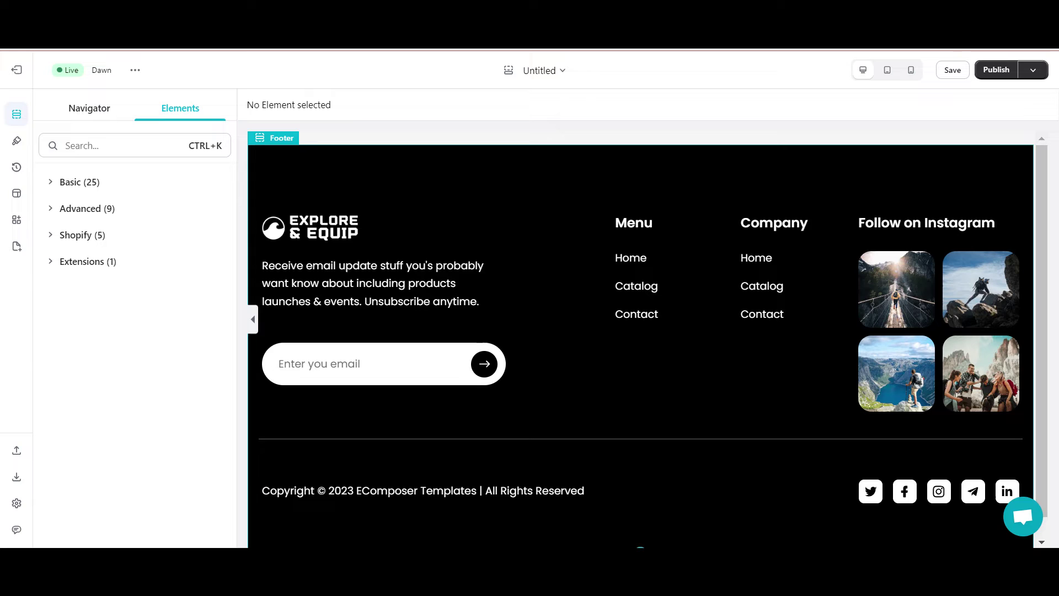
pyautogui.hotkey('ctrl', 's')
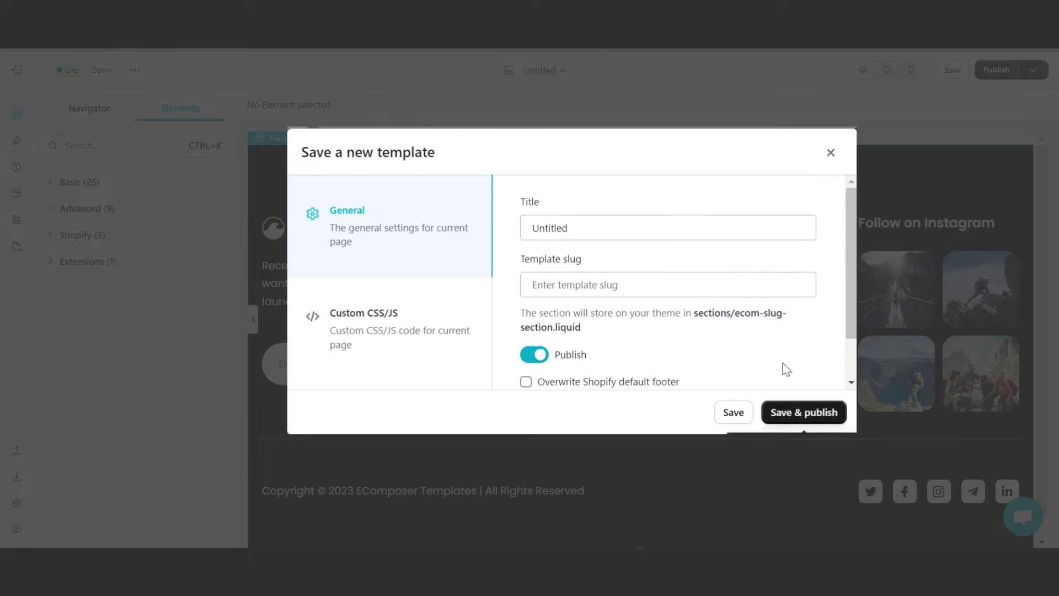
pyautogui.scroll(-1, 643, 338)
pyautogui.click(641, 329)
pyautogui.scroll(1, 719, 338)
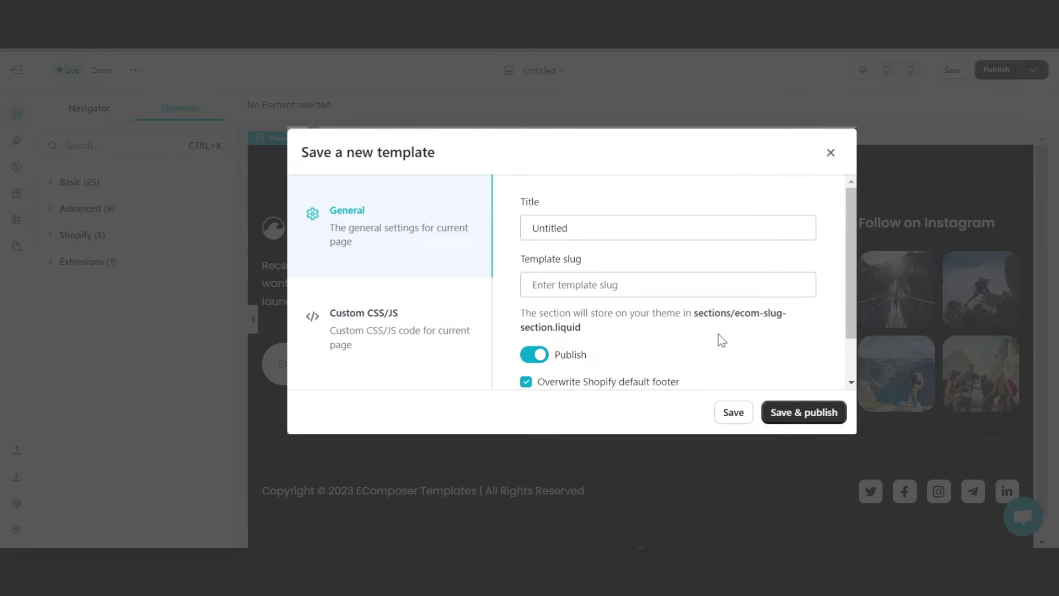
pyautogui.click(807, 418)
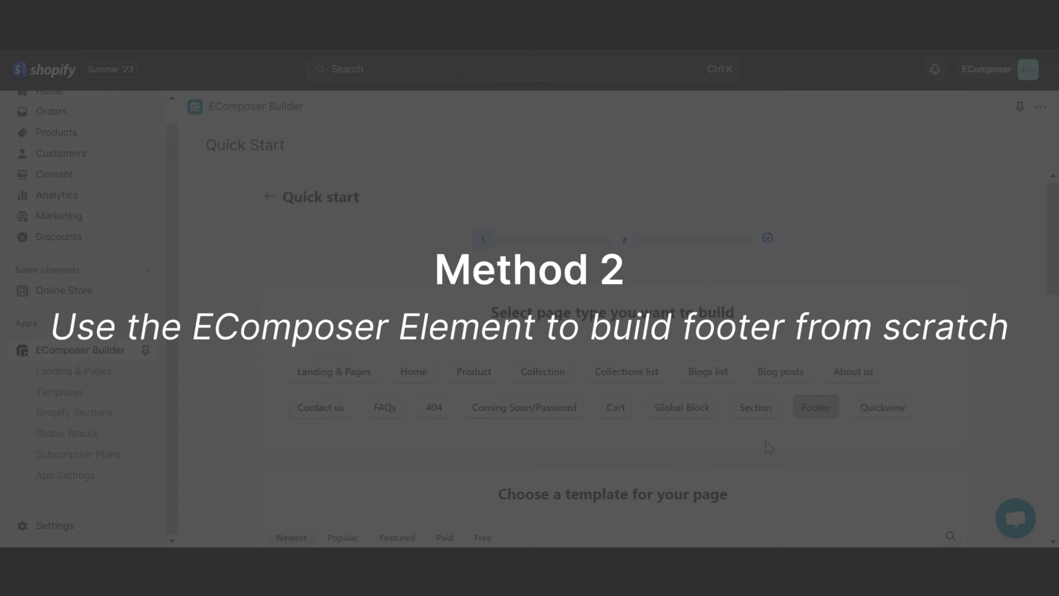
# Start a new footer from the Blank template, naming it 'my footer'
pyautogui.scroll(-3, 771, 436)
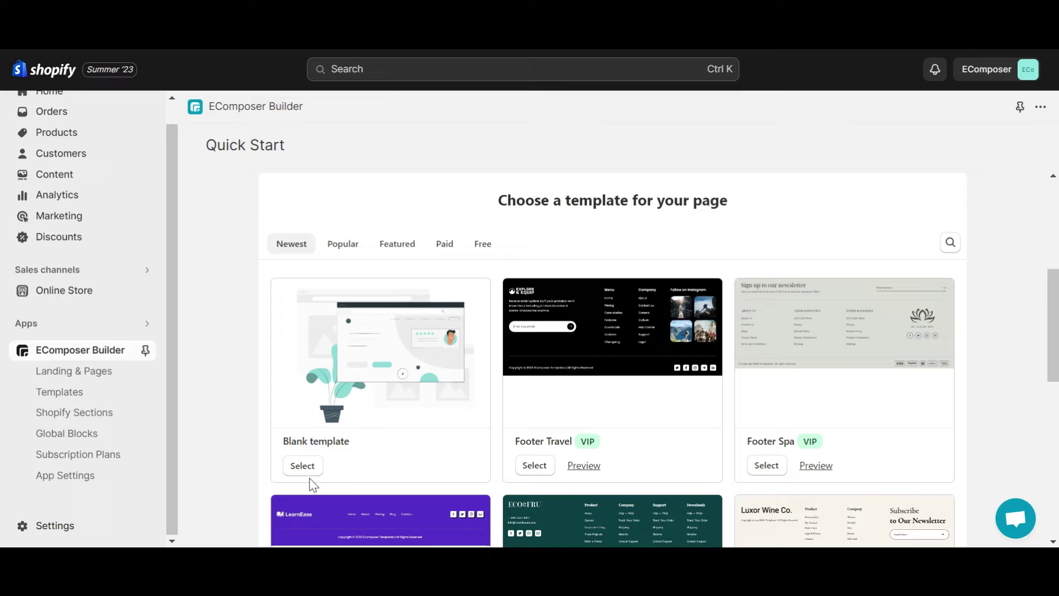
pyautogui.click(302, 466)
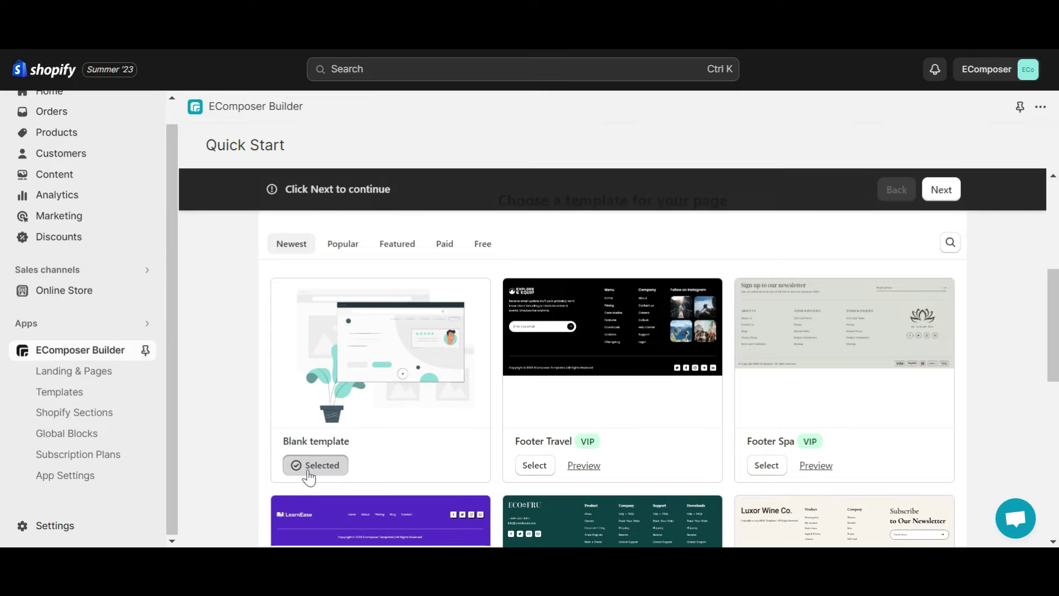
pyautogui.click(943, 188)
pyautogui.moveTo(549, 293); pyautogui.dragTo(447, 296)
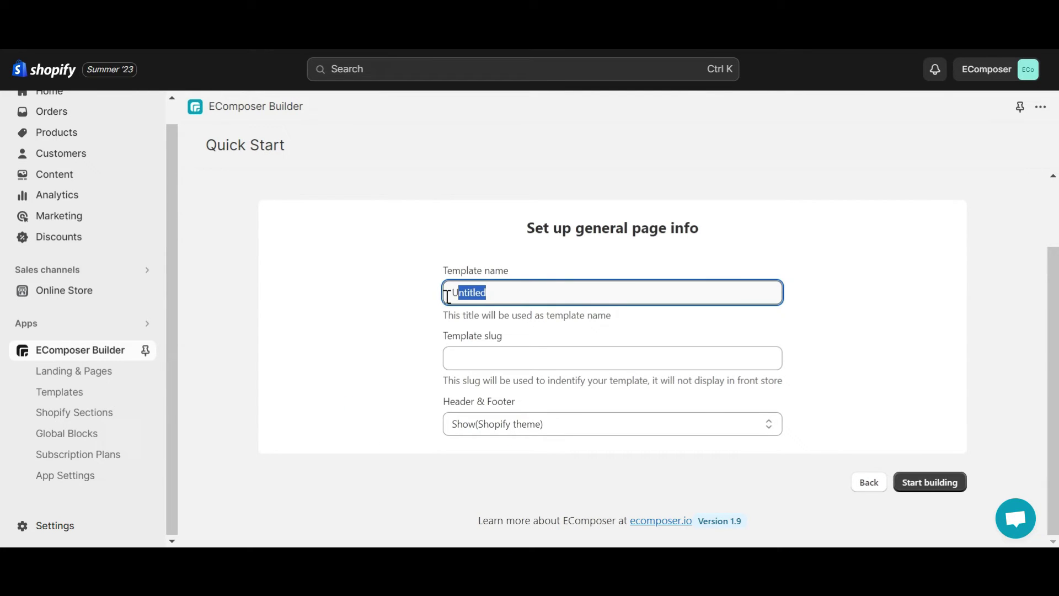
pyautogui.write('my footer')
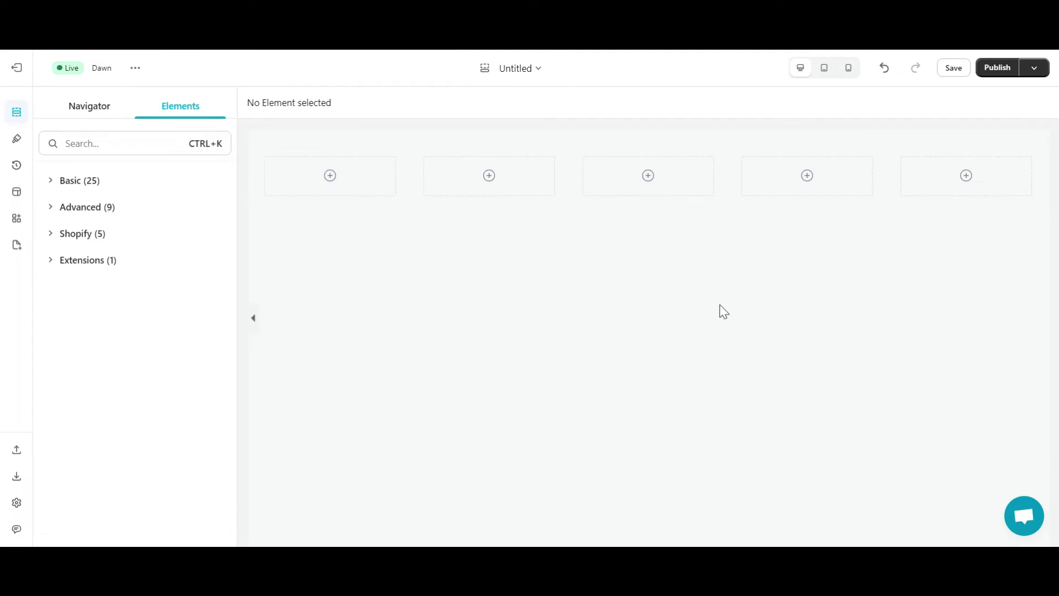
# Add a 'Luxor Wine Co.' heading to column one in white (fff), Roboto, 48 px
pyautogui.click(98, 153)
pyautogui.write('Heading')
pyautogui.moveTo(73, 221); pyautogui.dragTo(333, 185)
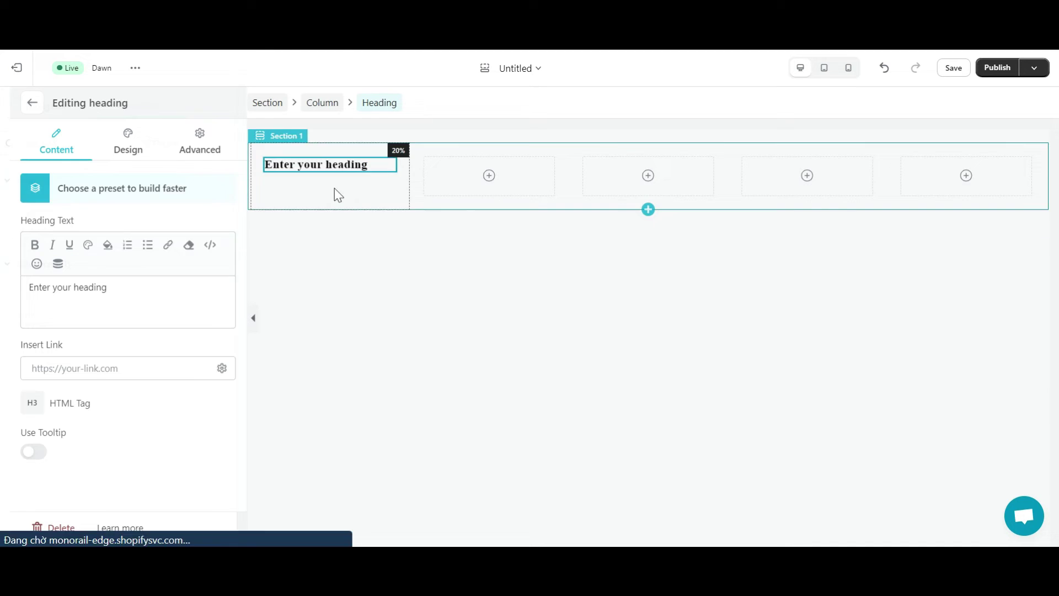
pyautogui.write('Luxor Wine Co.')
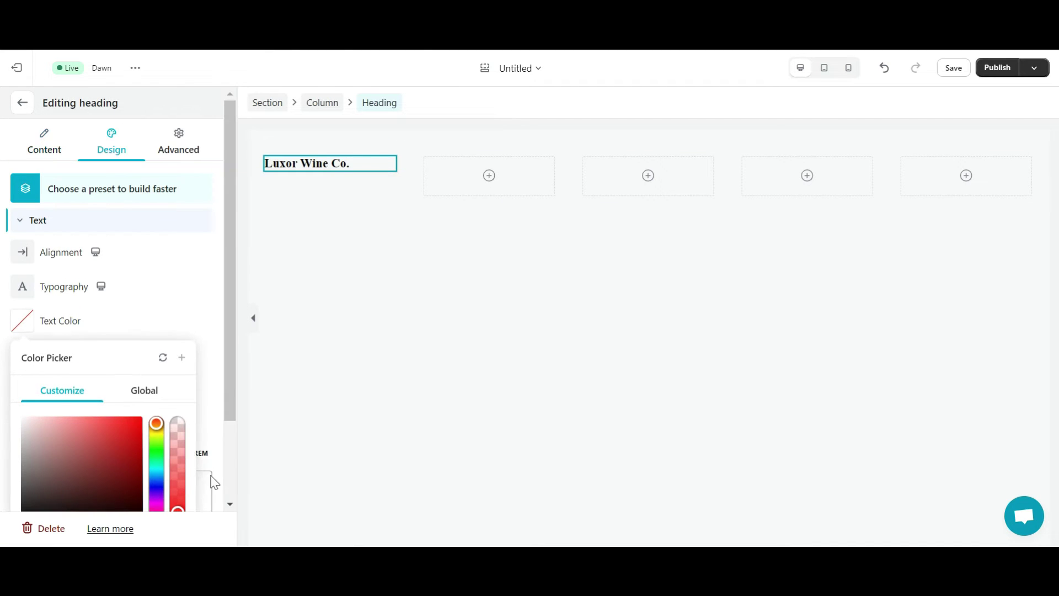
pyautogui.click(64, 439)
pyautogui.write('fff')
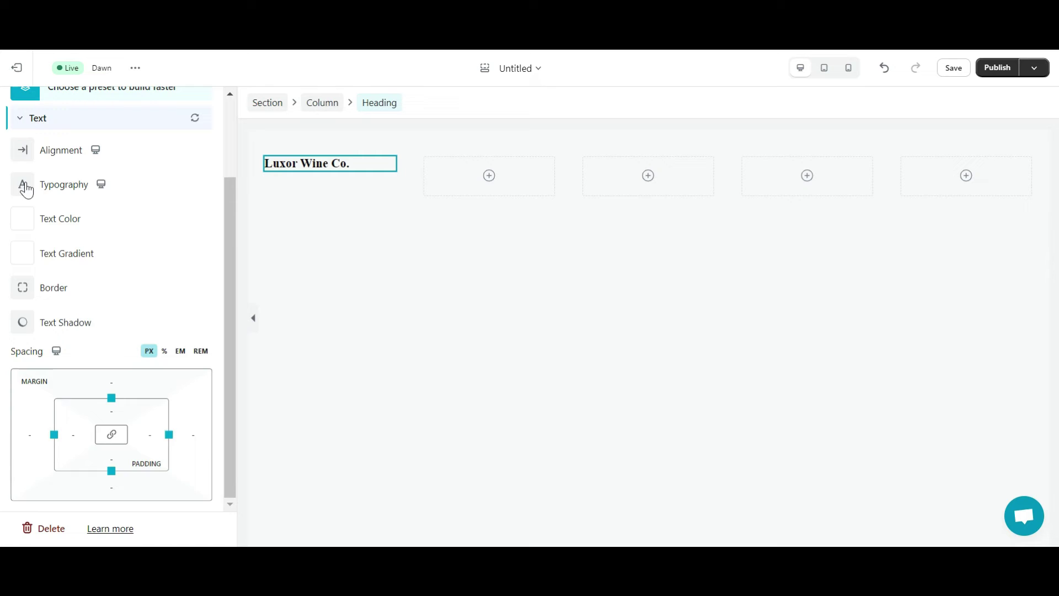
pyautogui.click(47, 184)
pyautogui.click(138, 257)
pyautogui.click(159, 325)
pyautogui.click(38, 347)
pyautogui.write('48')
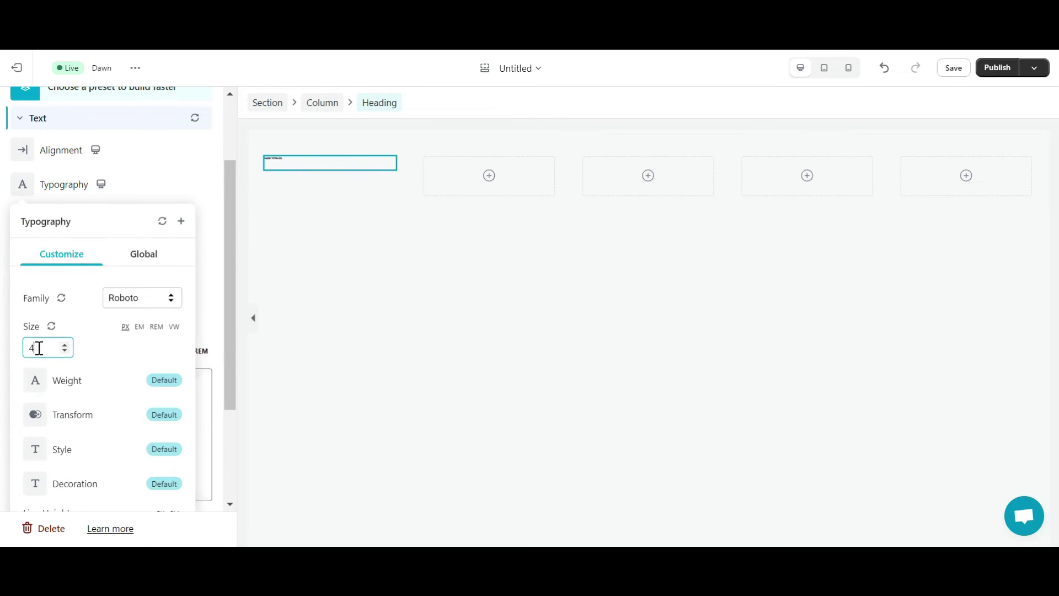
pyautogui.click(432, 309)
# Add a Customer Care heading to column two and copy it
pyautogui.scroll(2, 28, 113)
pyautogui.click(25, 107)
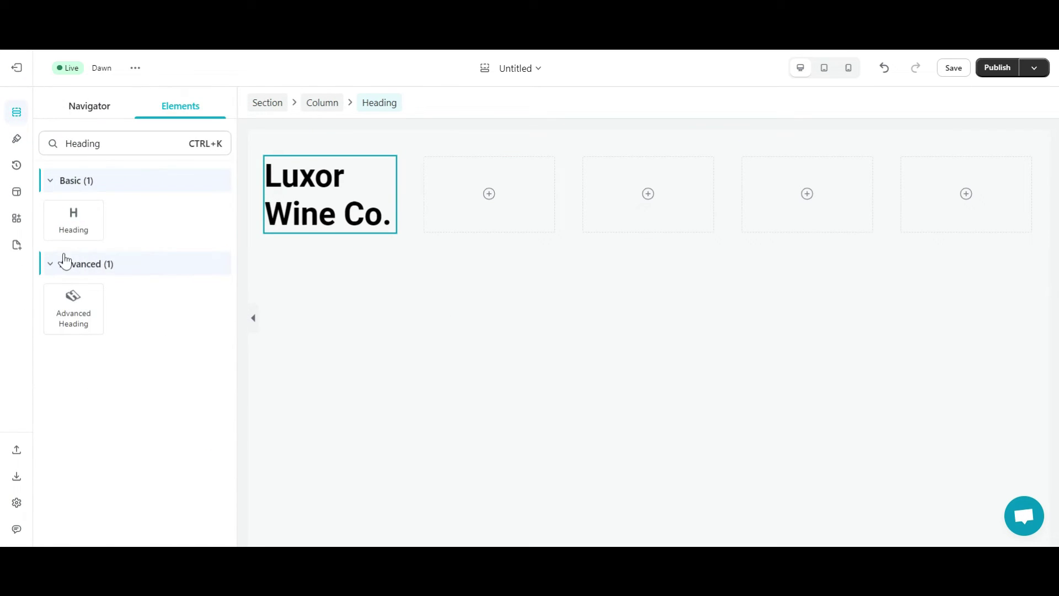
pyautogui.moveTo(73, 297); pyautogui.dragTo(491, 196)
pyautogui.click(477, 161)
pyautogui.hotkey('ctrl', 'c')
# Paste the heading into column three and change its text to 'About Us'
pyautogui.rightClick(623, 146)
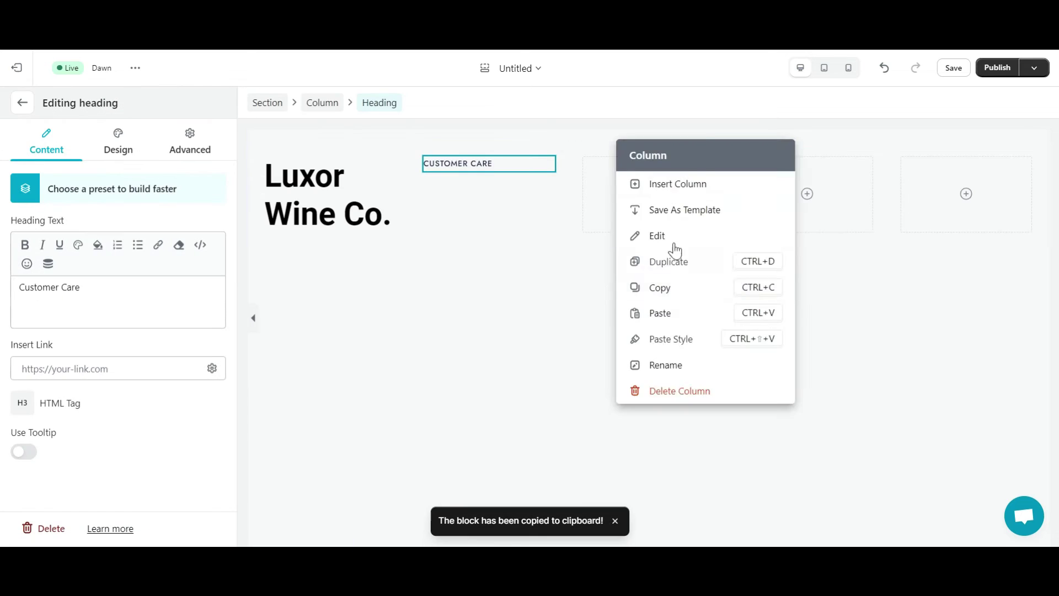
pyautogui.click(650, 312)
pyautogui.write('OBA')
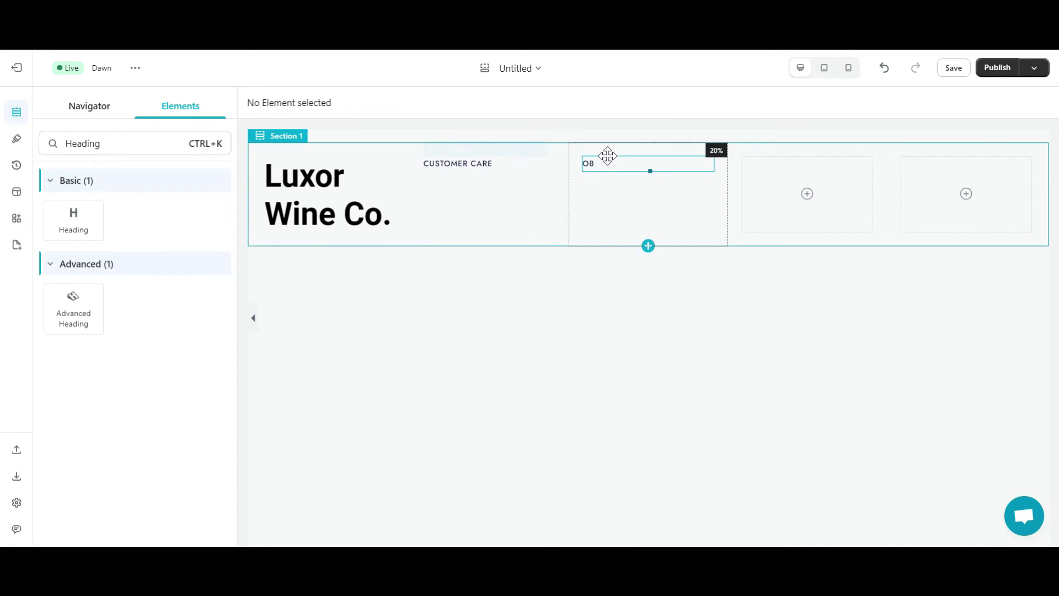
pyautogui.click(634, 165)
pyautogui.click(44, 300)
pyautogui.hotkey('ctrl', 'a')
pyautogui.press('BackSpace')
pyautogui.write('About Us')
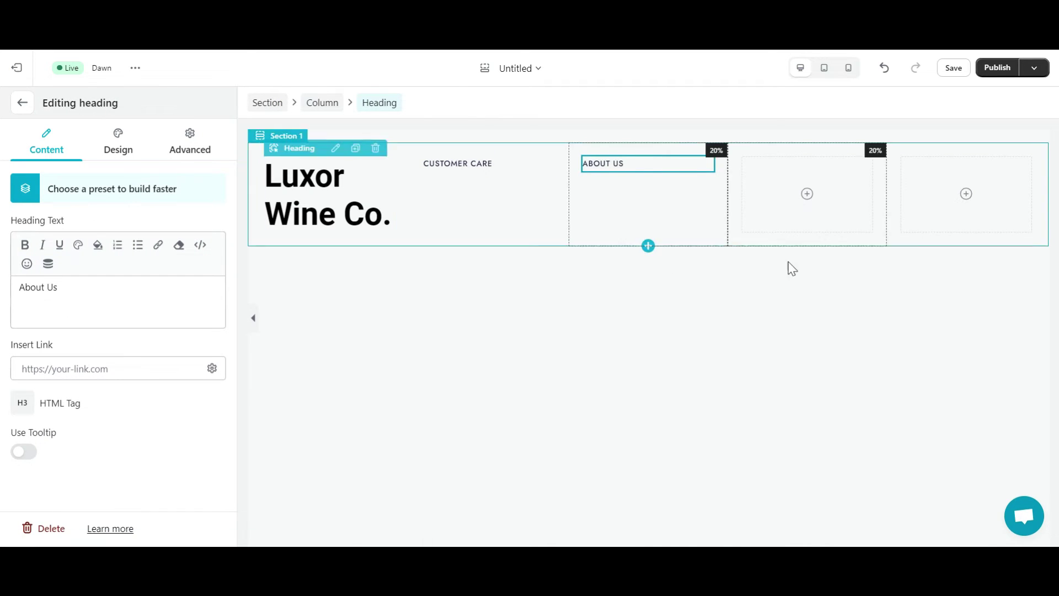
# Paste the heading into column four and change its text to 'Term and Policies'
pyautogui.rightClick(792, 144)
pyautogui.click(846, 315)
pyautogui.click(789, 163)
pyautogui.click(22, 290)
pyautogui.hotkey('ctrl', 'a')
pyautogui.write('Te')
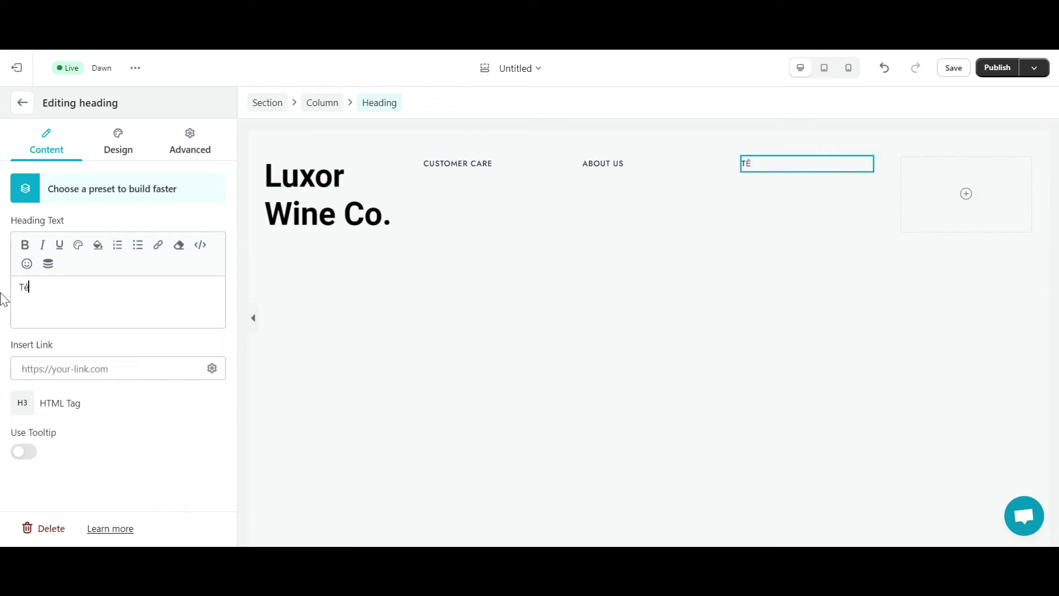
pyautogui.write('rm and Policies')
pyautogui.click(998, 220)
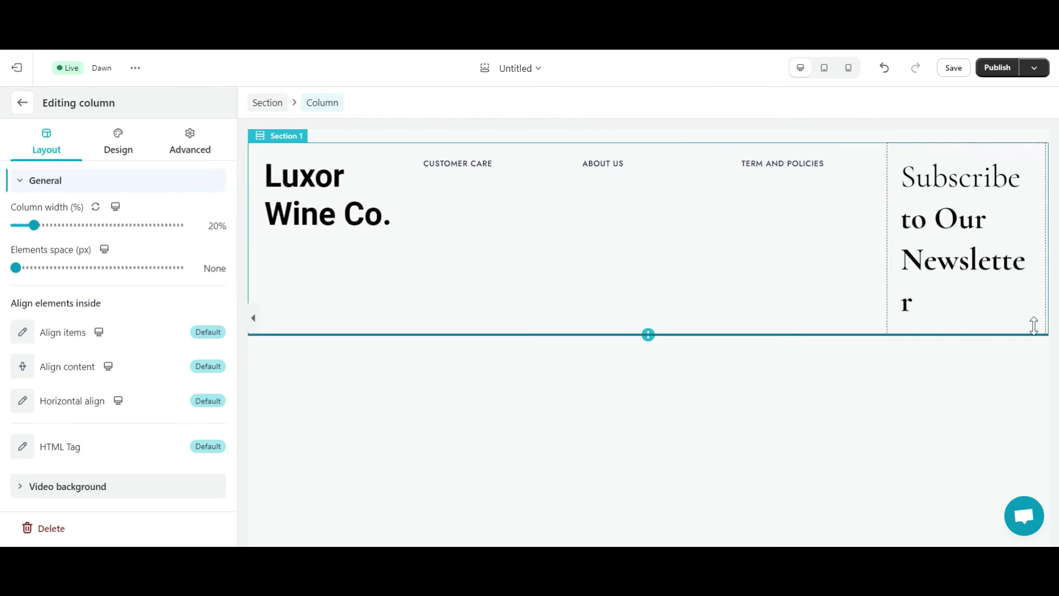
# Widen the fourth column to 25% and the newsletter column to 35%
pyautogui.moveTo(734, 216); pyautogui.dragTo(650, 214)
pyautogui.moveTo(847, 215); pyautogui.dragTo(769, 214)
pyautogui.click(847, 177)
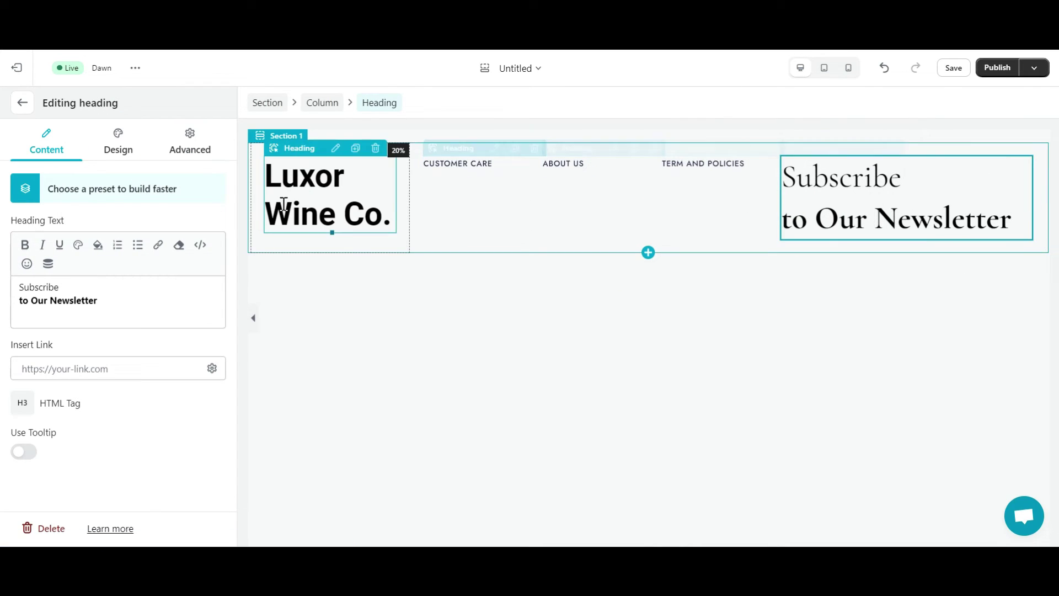
pyautogui.click(118, 143)
pyautogui.click(35, 287)
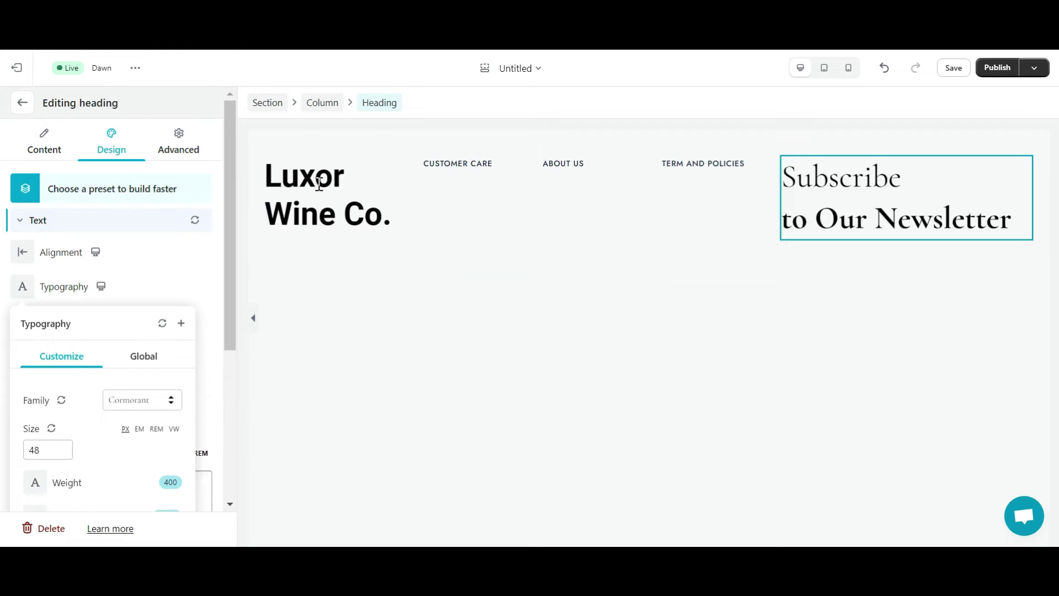
# Set the Luxor Wine Co. heading font to Cormorant
pyautogui.click(319, 183)
pyautogui.click(35, 287)
pyautogui.click(143, 400)
pyautogui.click(147, 356)
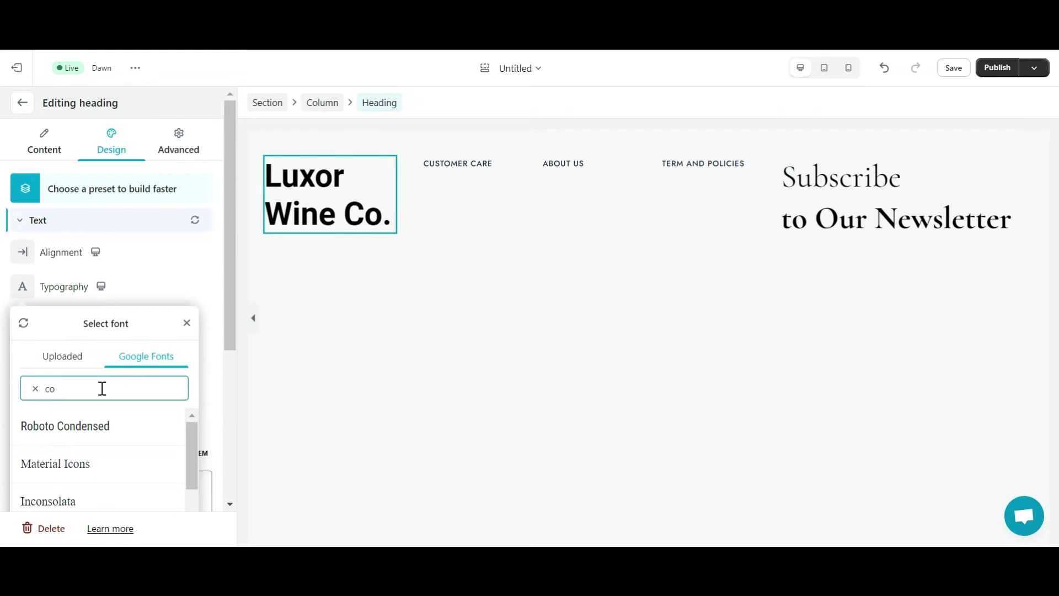
pyautogui.write('r')
pyautogui.click(87, 461)
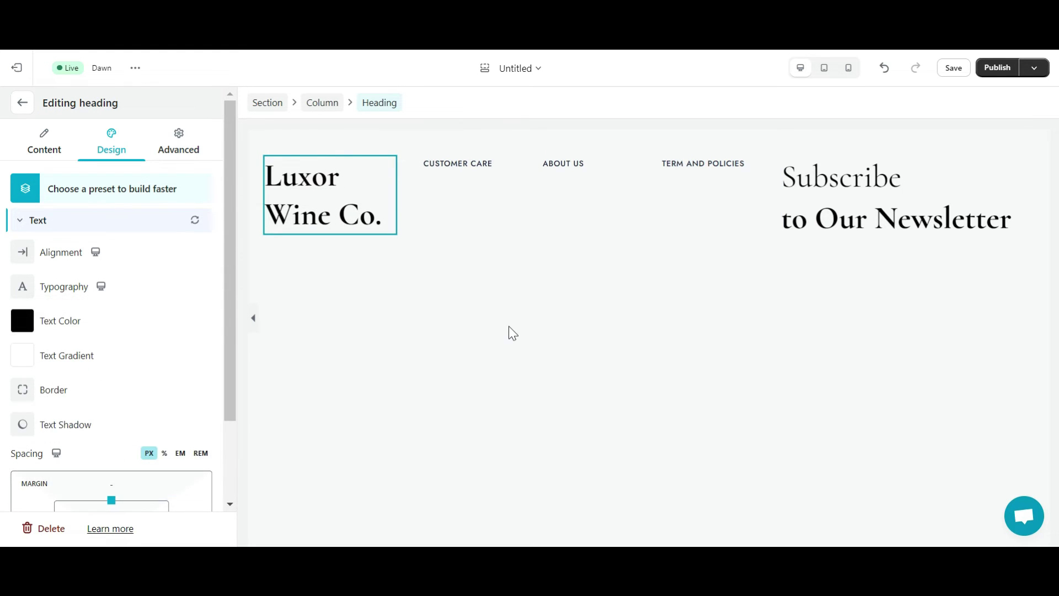
pyautogui.click(453, 411)
# Add a newsletter email field under Subscribe and a contact icon list under Customer Care
pyautogui.click(141, 143)
pyautogui.press('BackSpace')
pyautogui.press('BackSpace')
pyautogui.press('BackSpace')
pyautogui.press('BackSpace')
pyautogui.press('BackSpace')
pyautogui.press('BackSpace')
pyautogui.press('BackSpace')
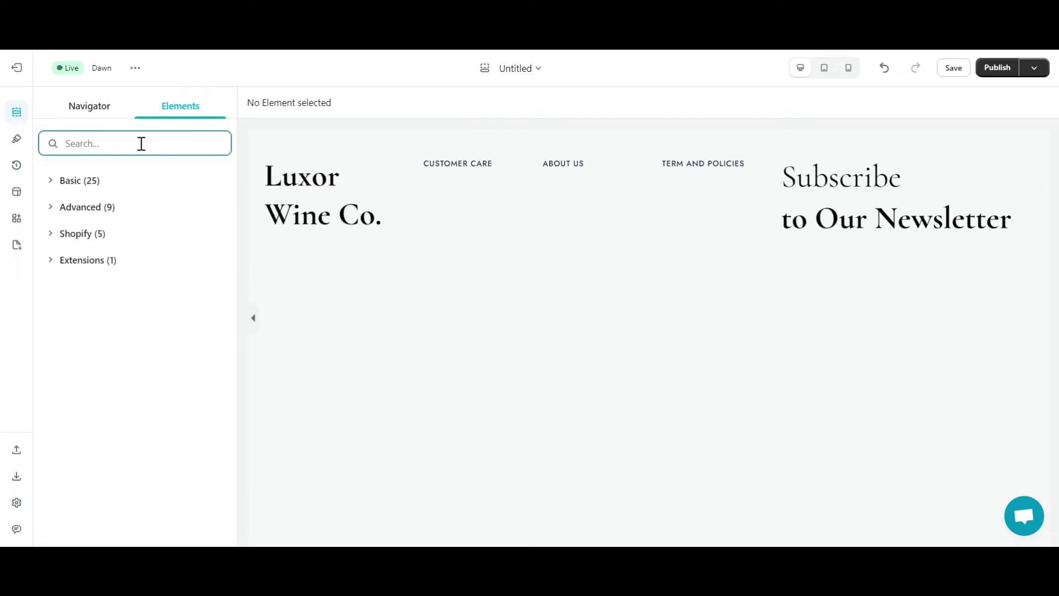
pyautogui.click(106, 149)
pyautogui.write('Ne')
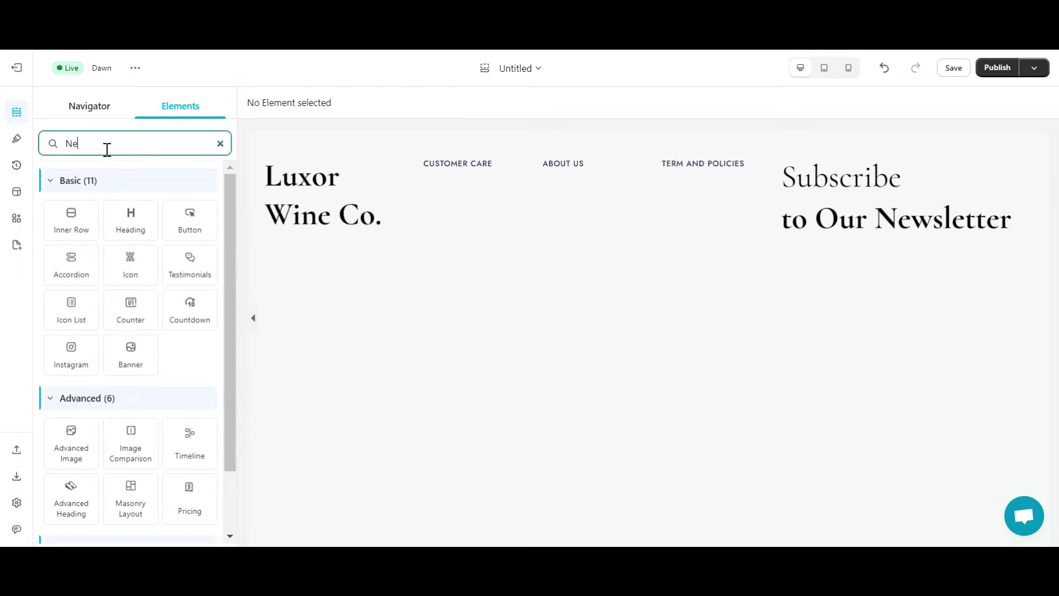
pyautogui.write('w')
pyautogui.moveTo(71, 218); pyautogui.dragTo(953, 229)
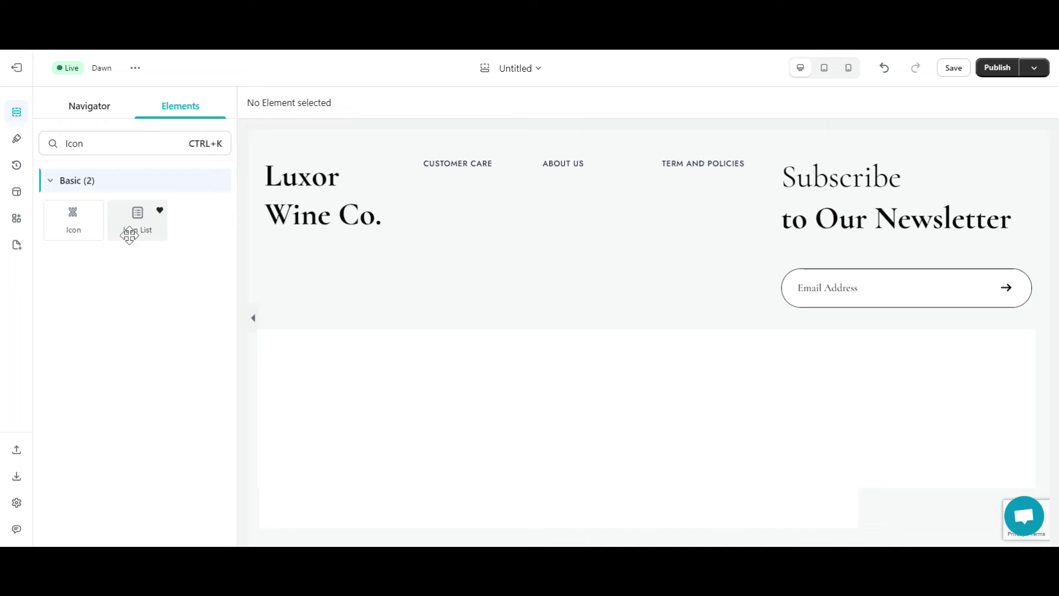
pyautogui.moveTo(129, 234); pyautogui.dragTo(463, 221)
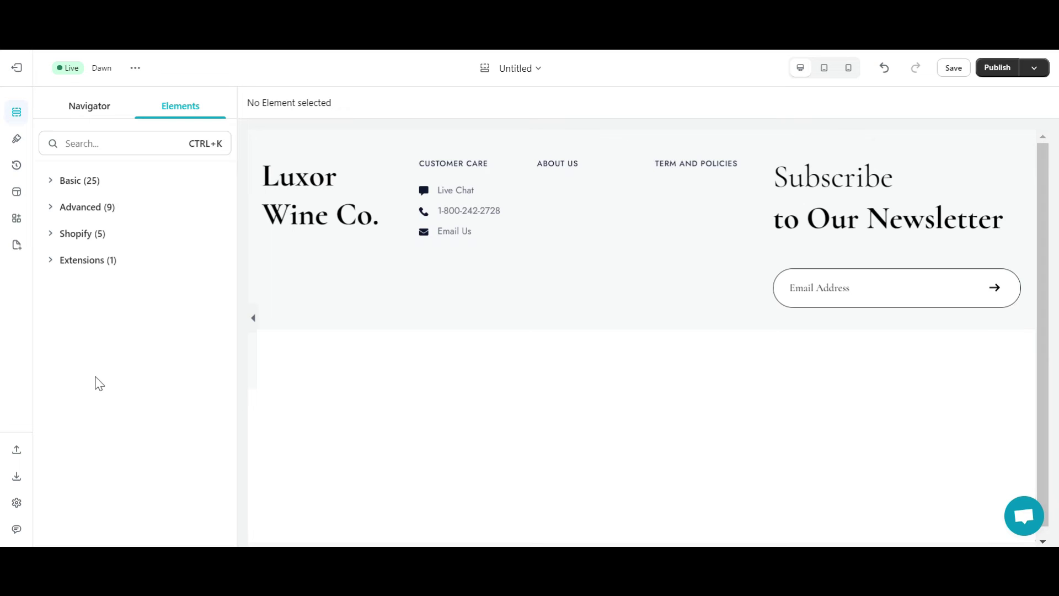
# Add Menu elements under About Us and Term and Policies
pyautogui.click(100, 134)
pyautogui.write('Menu')
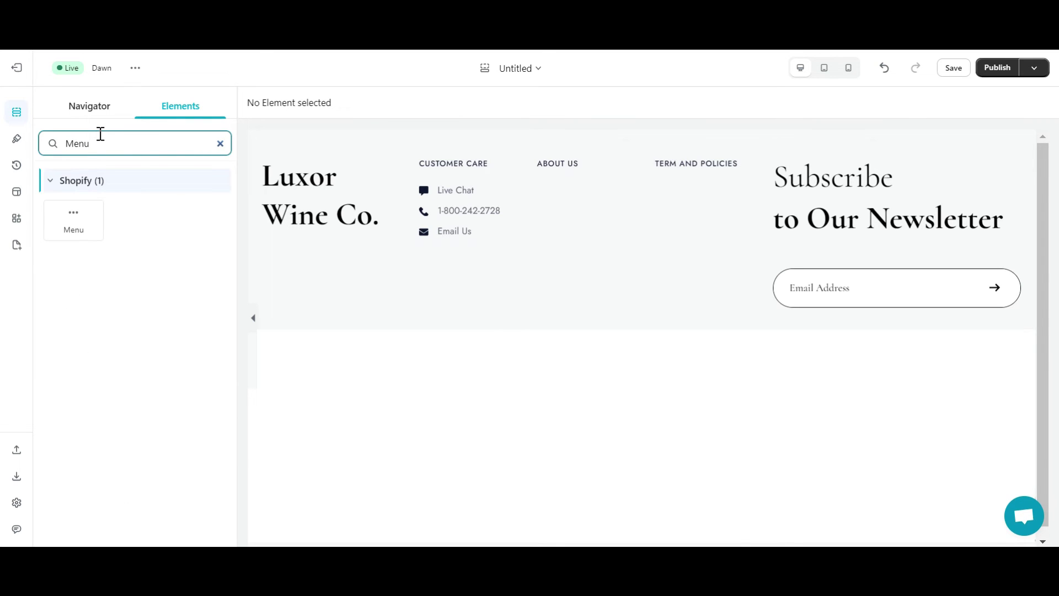
pyautogui.moveTo(72, 223)
pyautogui.mouseDown()
pyautogui.moveTo(608, 227)
pyautogui.moveTo(562, 216)
pyautogui.moveTo(565, 207)
pyautogui.mouseUp()
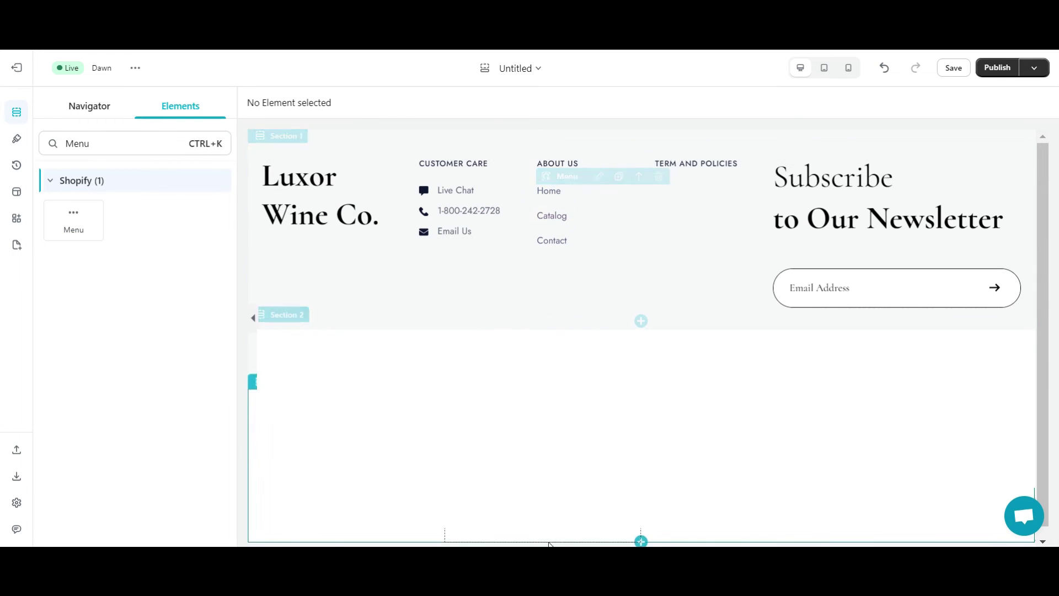
pyautogui.moveTo(73, 221)
pyautogui.mouseDown()
pyautogui.moveTo(714, 221)
pyautogui.moveTo(686, 204)
pyautogui.mouseUp()
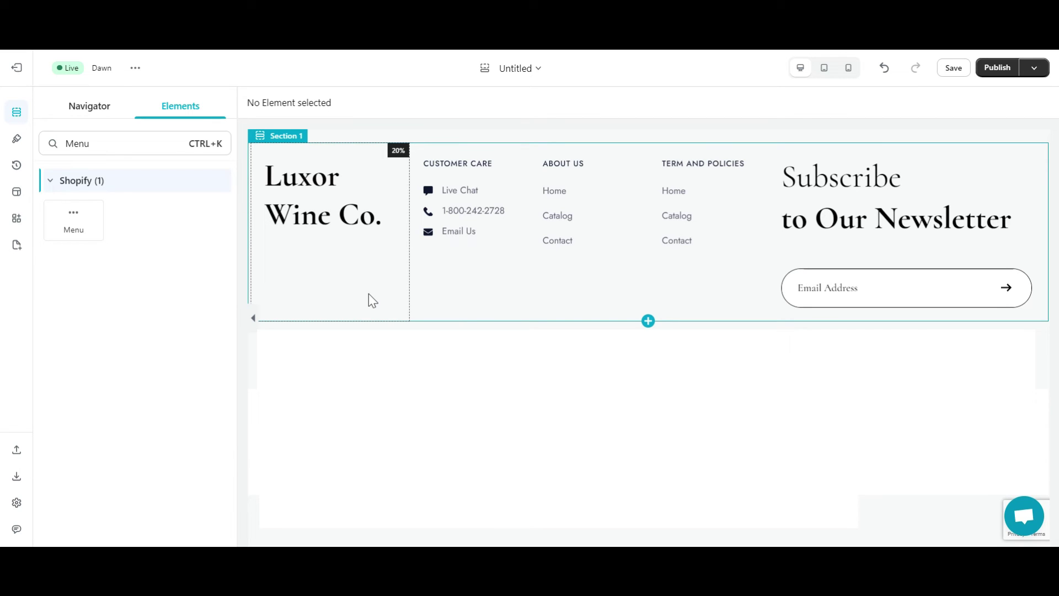
# Add social icons under the Luxor Wine Co. logo
pyautogui.hotkey('ctrl', 'k')
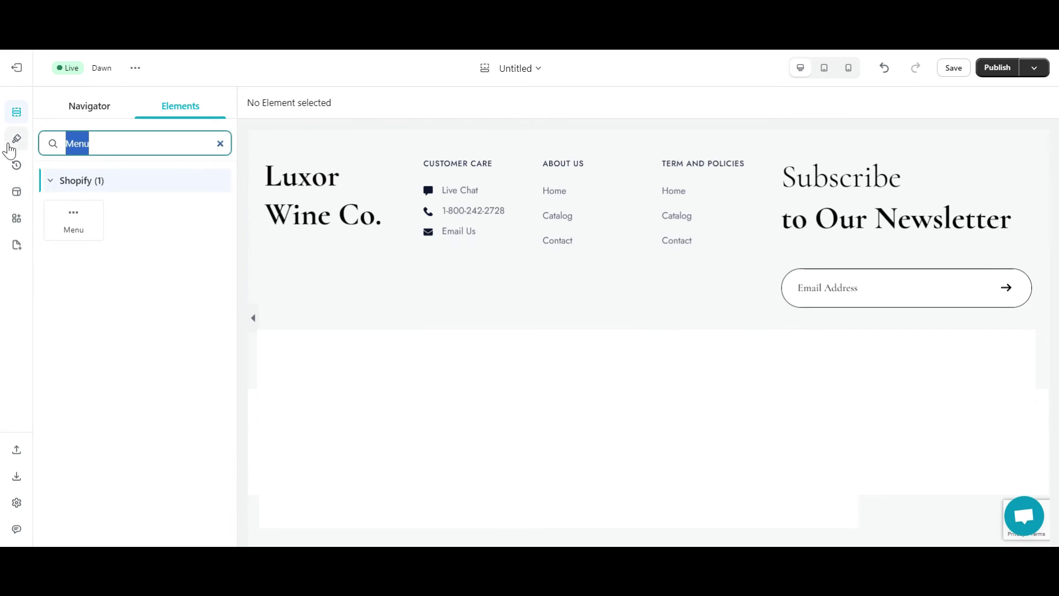
pyautogui.press('BackSpace')
pyautogui.write('social')
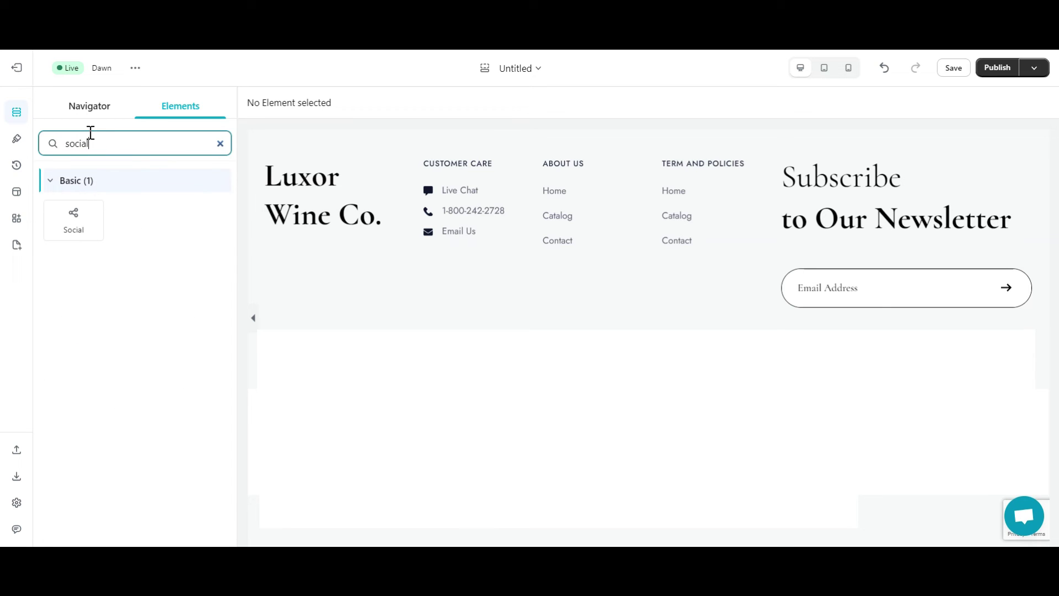
pyautogui.moveTo(82, 217); pyautogui.dragTo(309, 265)
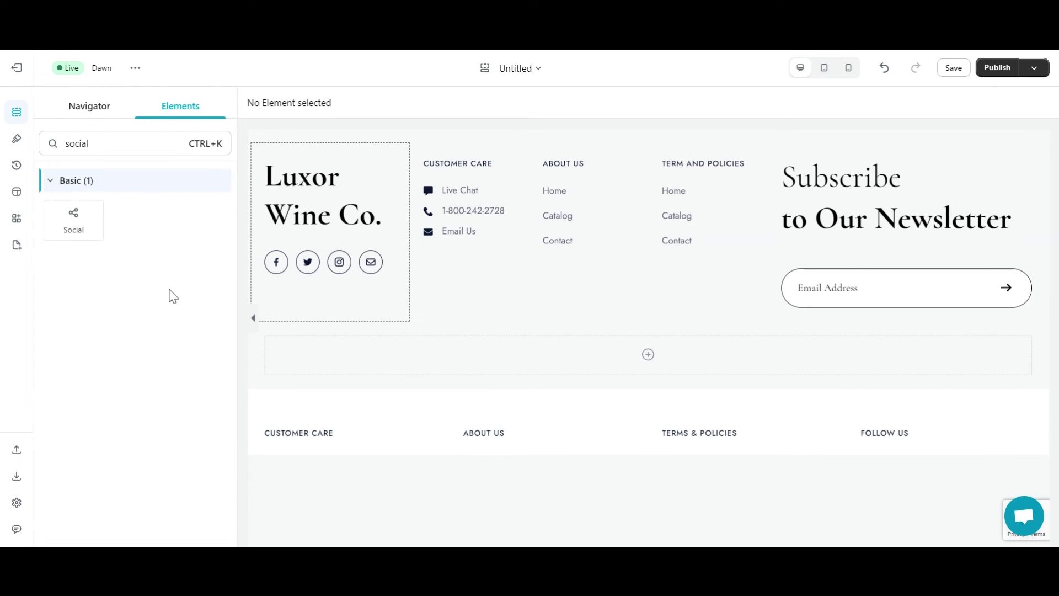
# Save and publish the 'my footer' template with 'Overwrite Shopify default footer' ticked
pyautogui.click(994, 69)
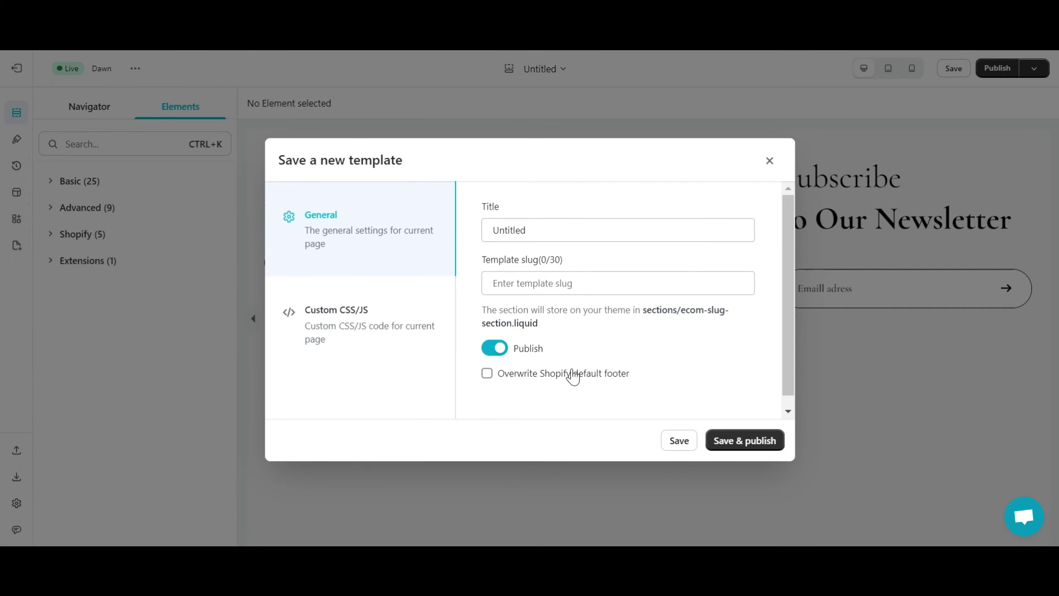
pyautogui.click(574, 378)
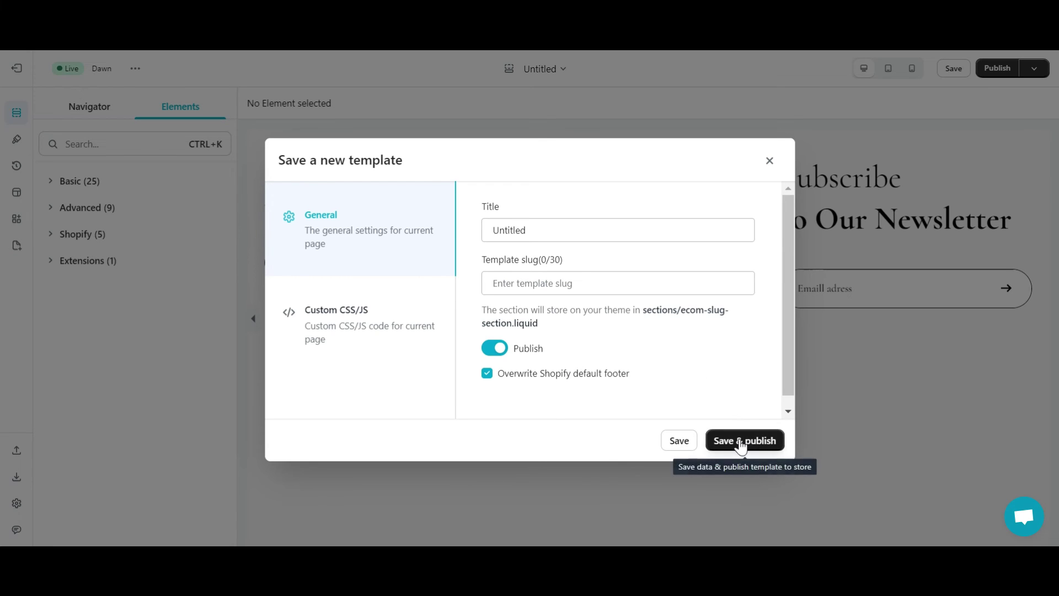
pyautogui.click(741, 443)
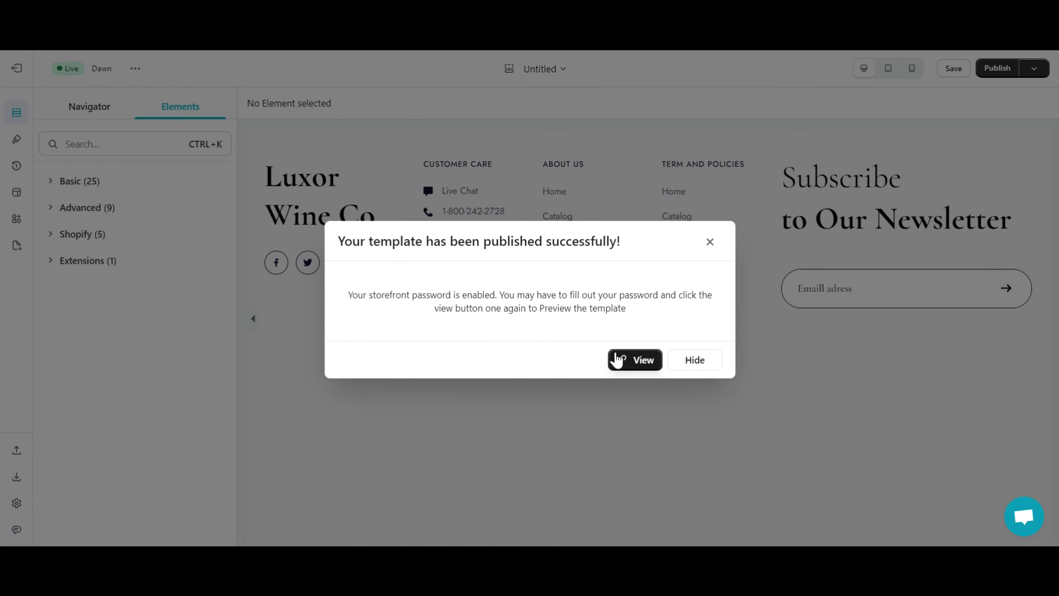
# View the storefront and scroll down to the new Luxor Wine Co. footer
pyautogui.click(636, 365)
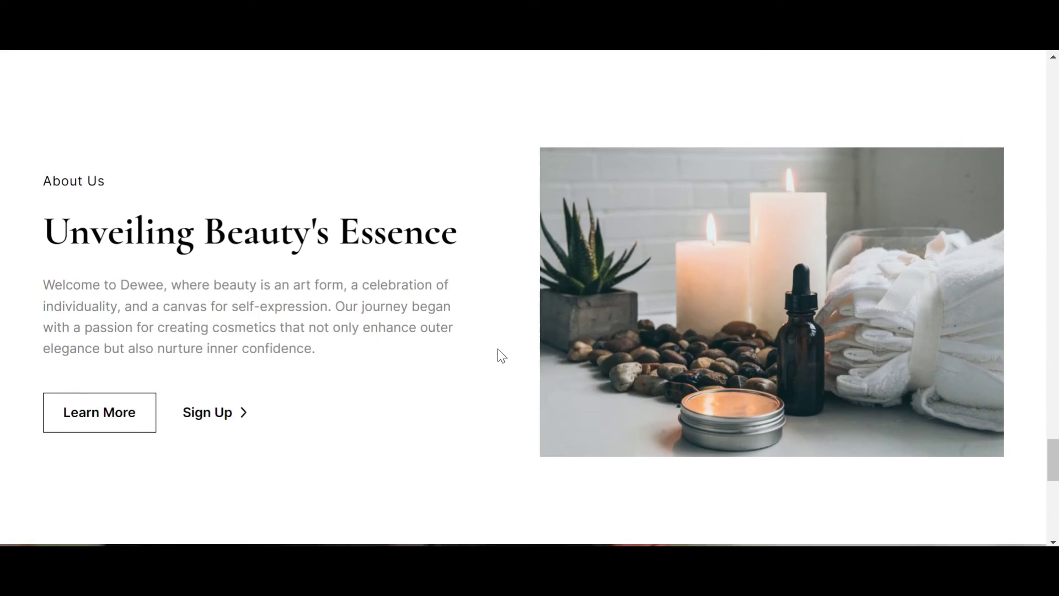
pyautogui.scroll(-10, 497, 353)
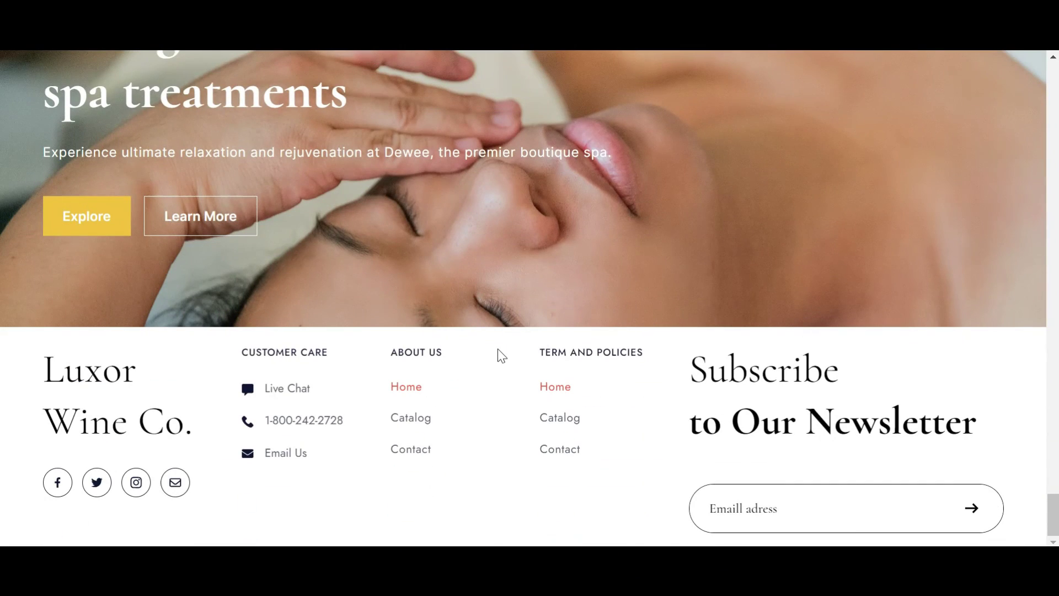